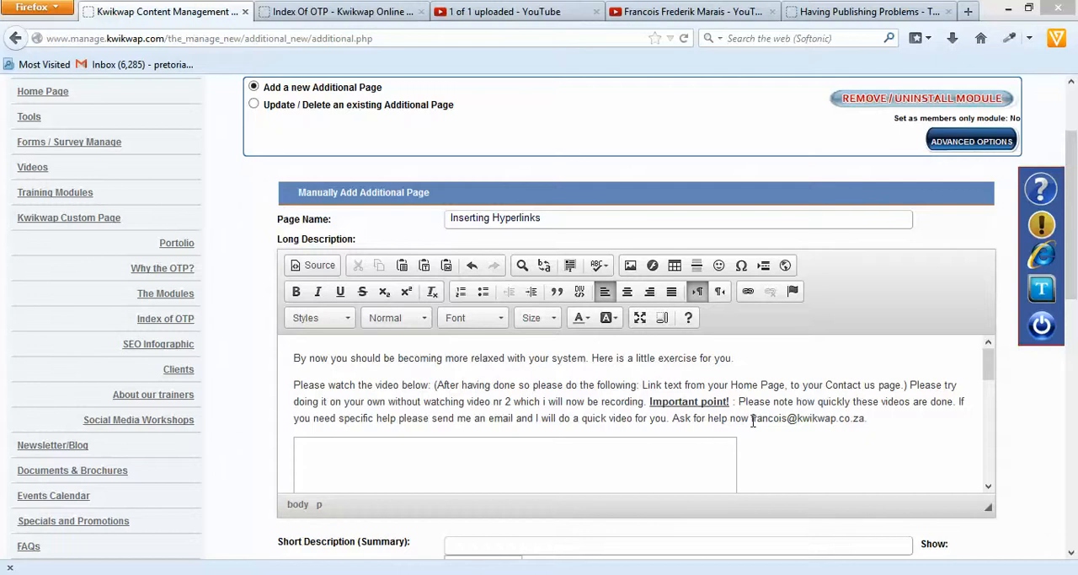
Start an E-mail type link on the address after "Ask for help now" and fill in the contact's e-mail address.
left_click_drag(752, 418, 865, 422)
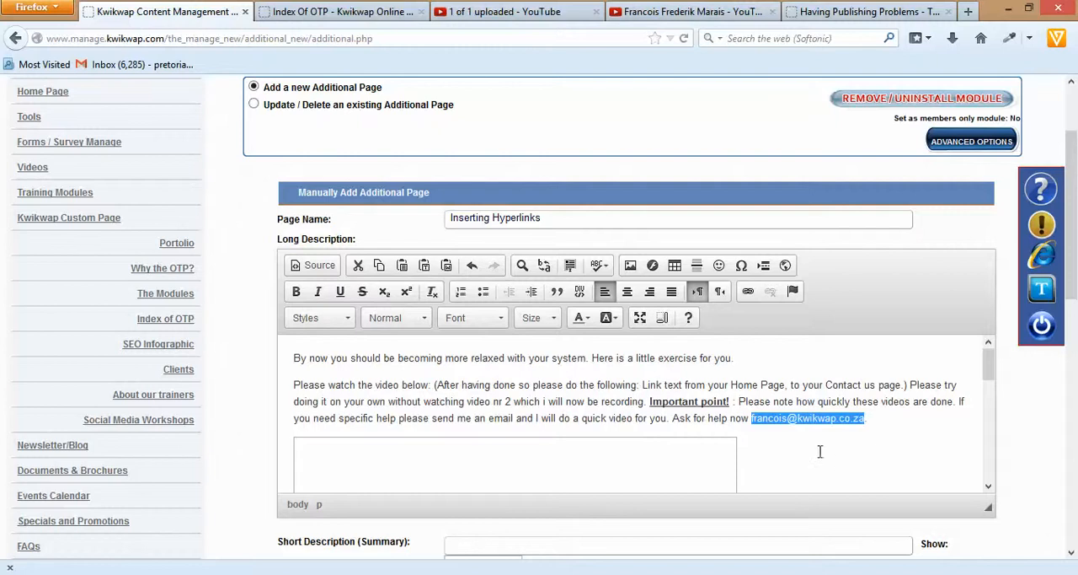
left_click(749, 291)
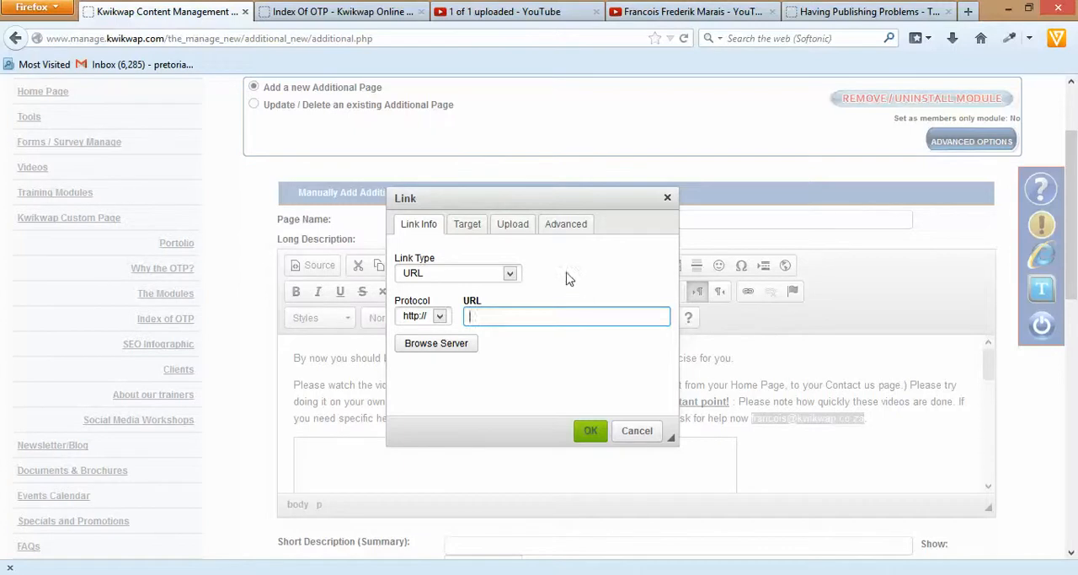
left_click(510, 275)
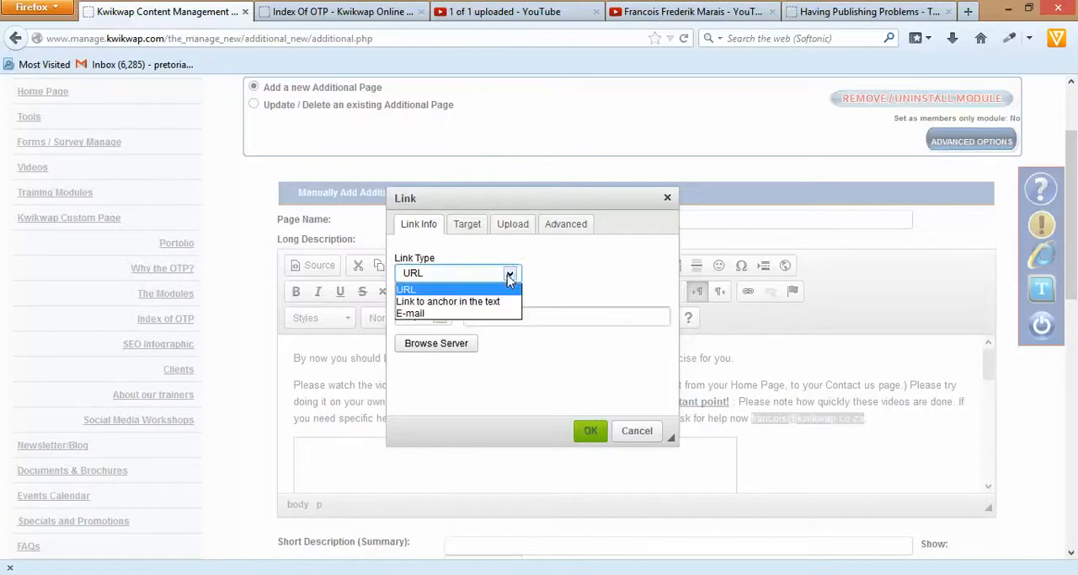
left_click(424, 315)
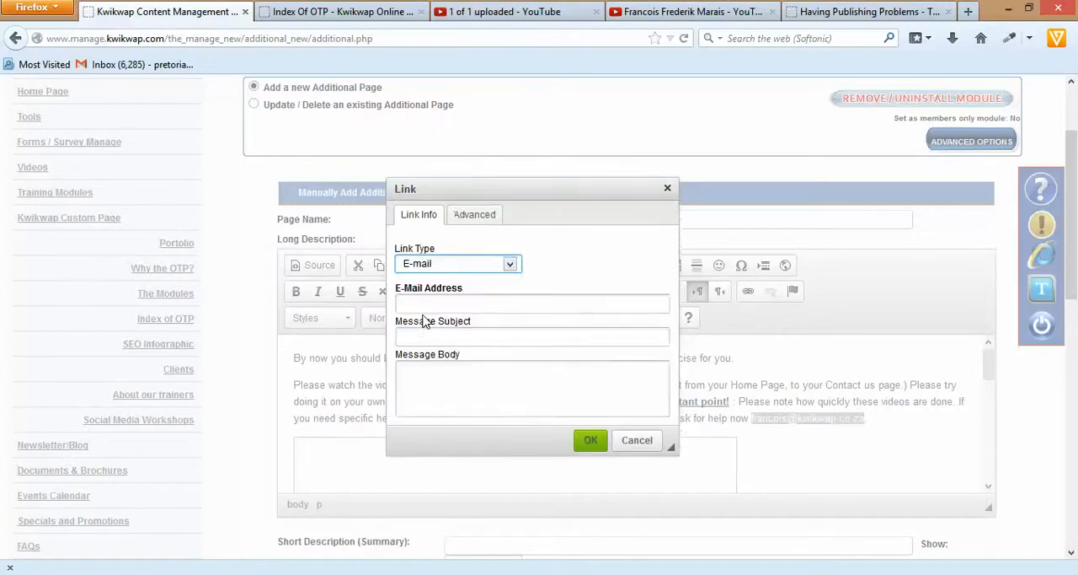
left_click(431, 303)
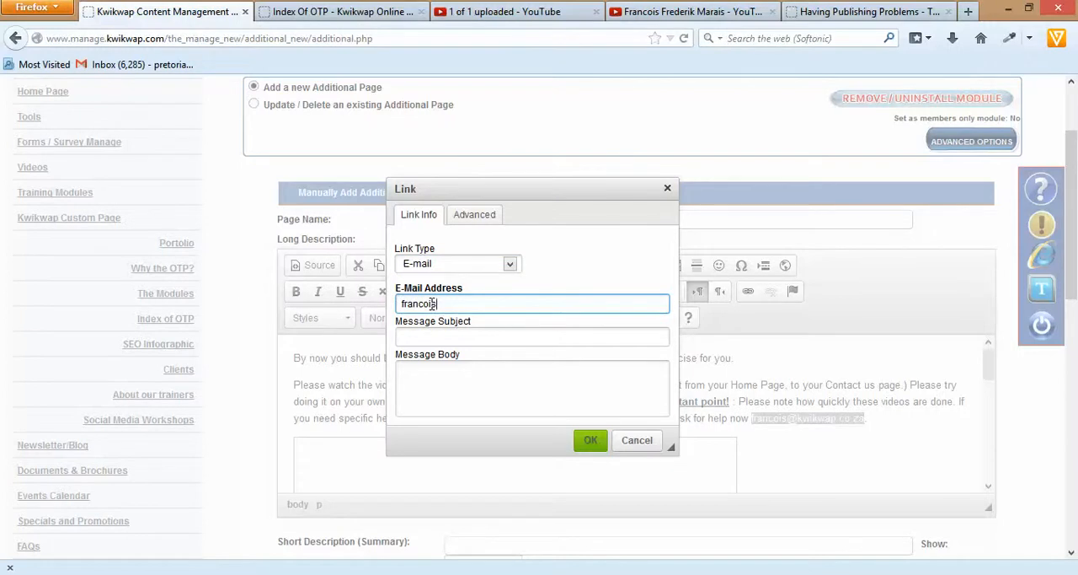
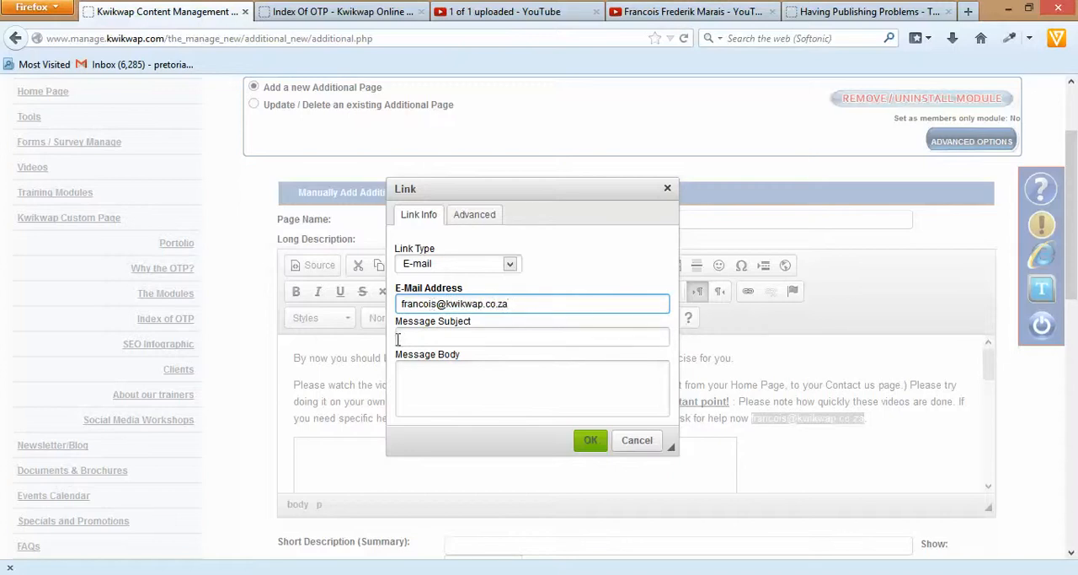
Set the link's message subject to "I Need help with a video" and body to "Please show me how to do", and apply the link.
left_click(406, 337)
type("I Ned")
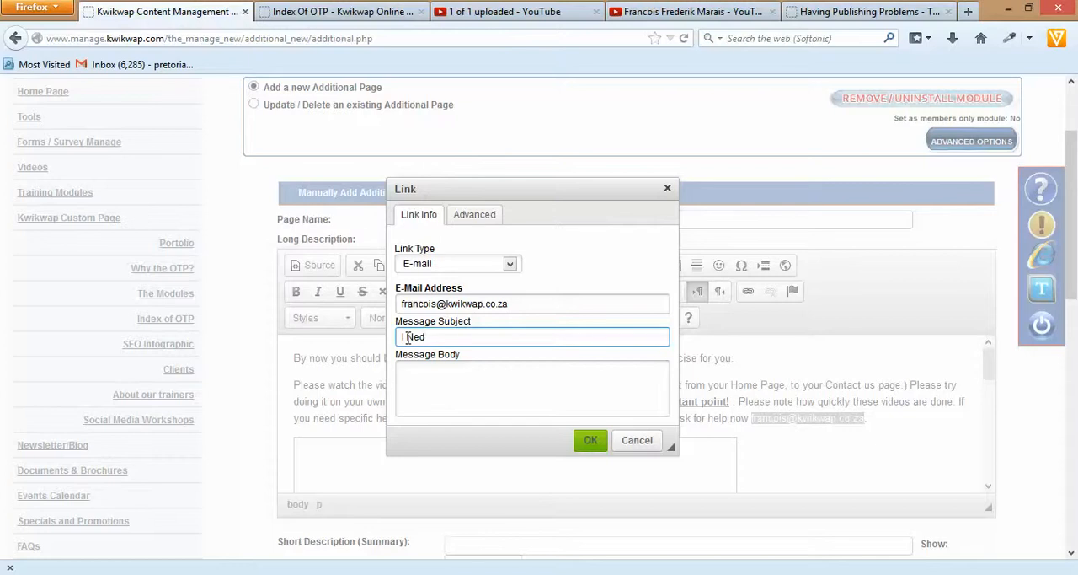
key("BackSpace")
type("ed help with a video")
left_click(408, 370)
type("Please ")
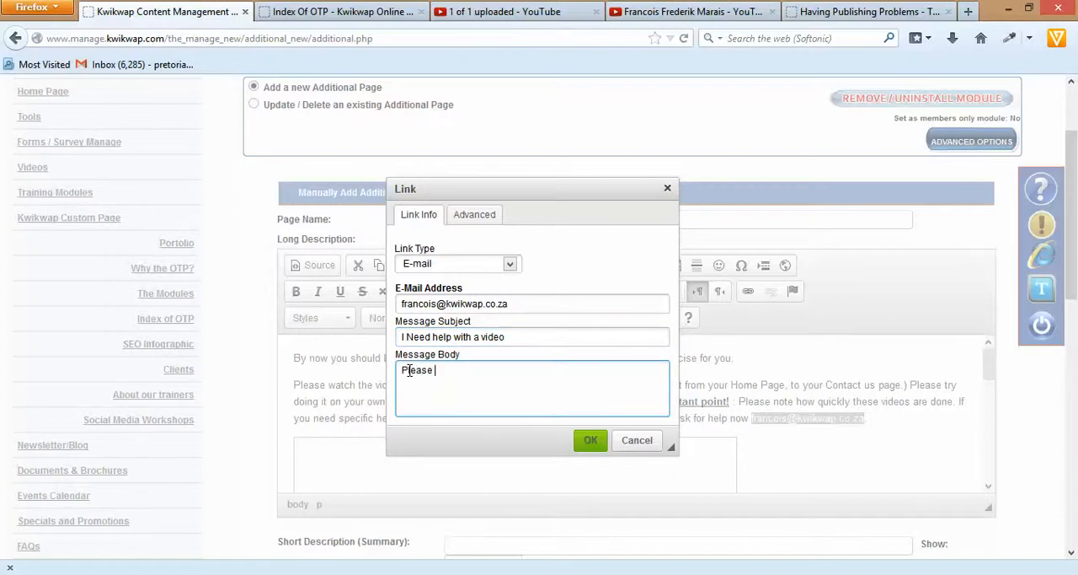
type("show me how to do....")
left_click(587, 444)
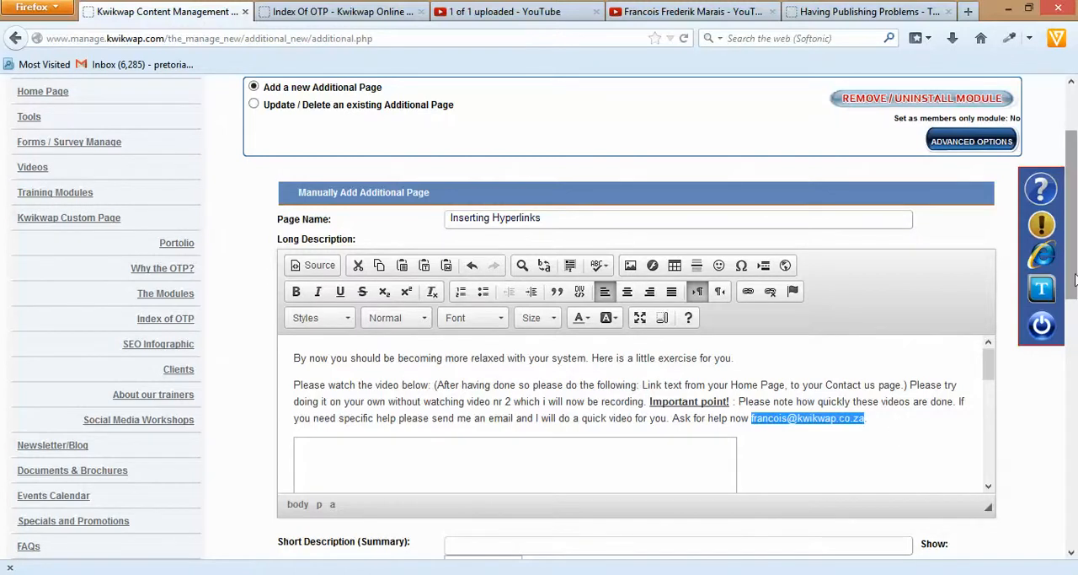
Add the Inserting Hyperlinks page to the website and publish all changes.
scroll(1074, 278, "down", 5)
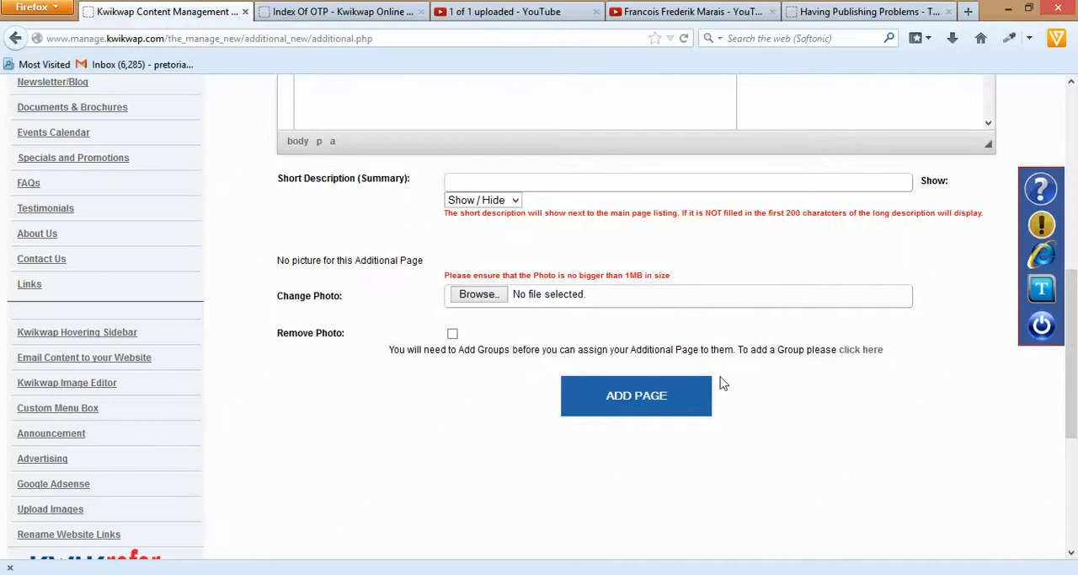
left_click(649, 399)
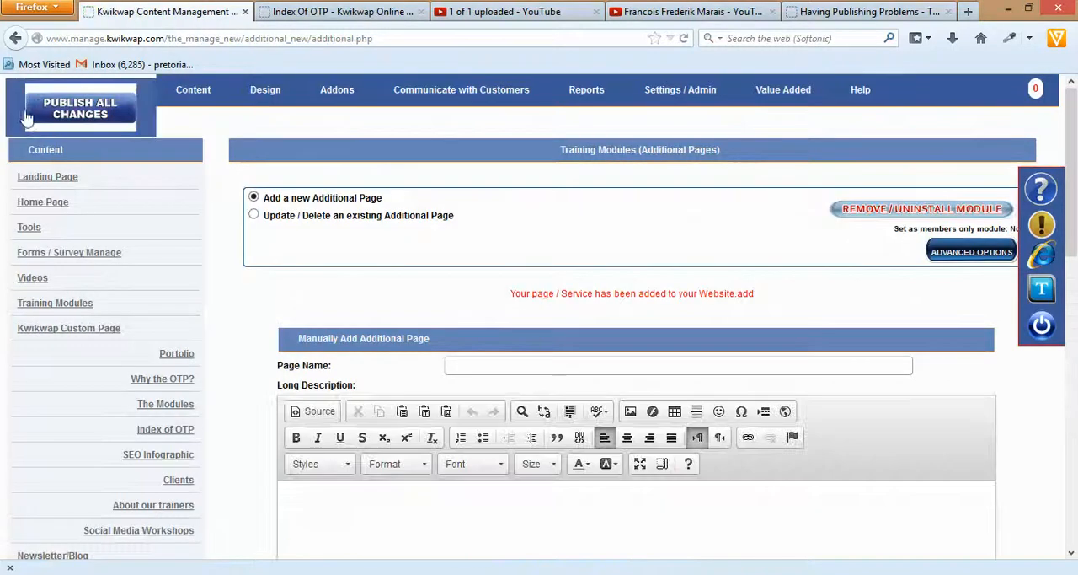
left_click(74, 114)
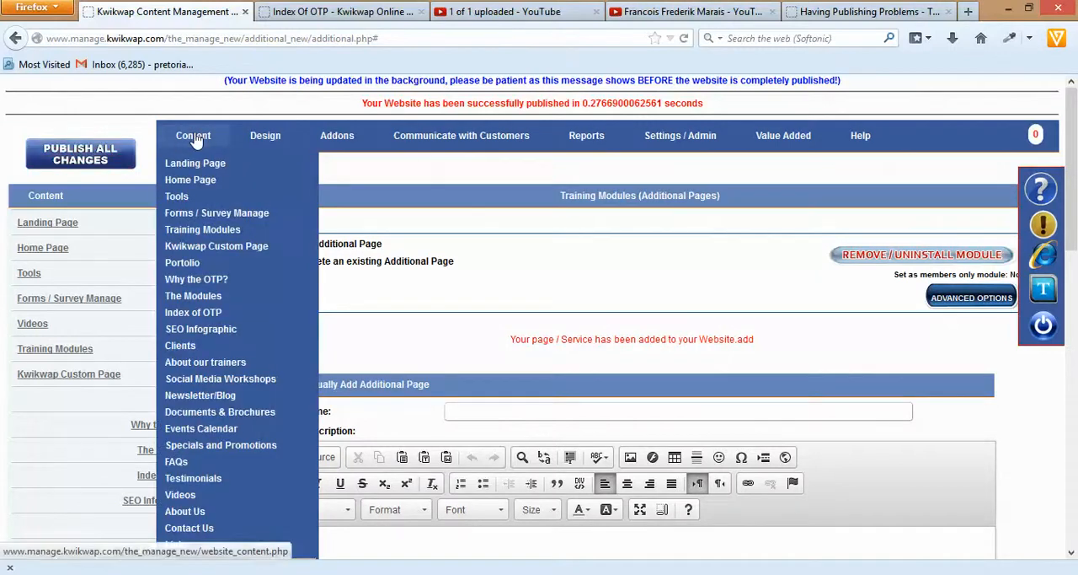
Open the Home Page content and add the line "Contact us today!" below "Quick , Easy and Powerful" at the end of the text.
left_click(193, 138)
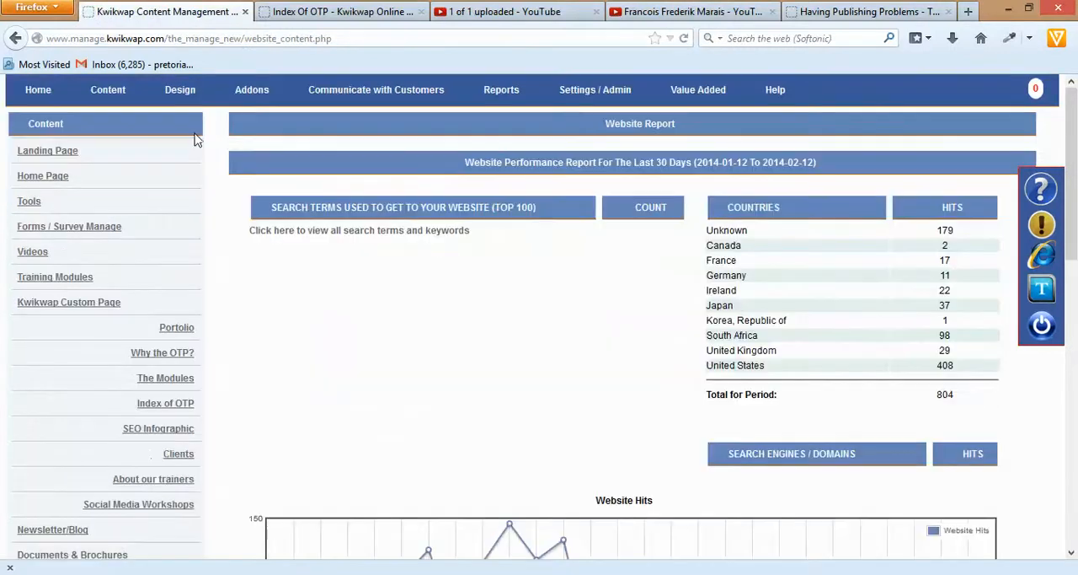
left_click(57, 178)
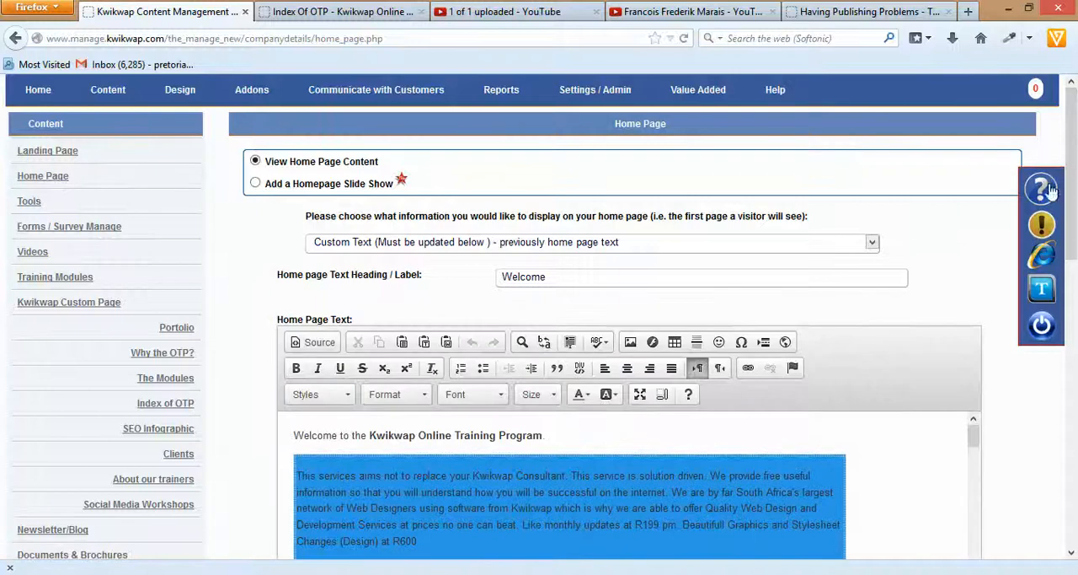
left_click_drag(1073, 173, 1073, 276)
left_click_drag(974, 173, 972, 306)
left_click(461, 281)
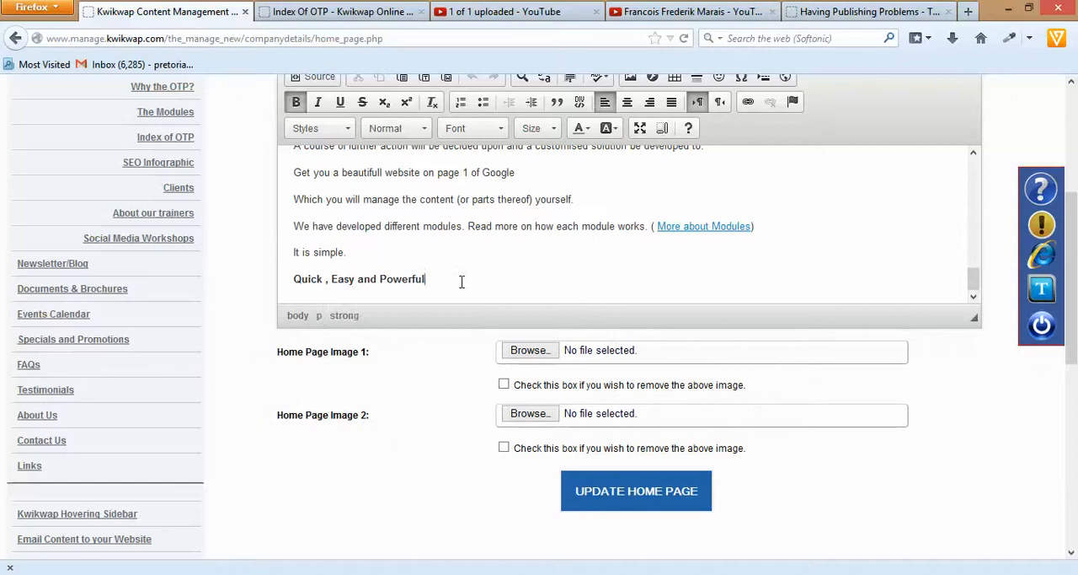
key("Return")
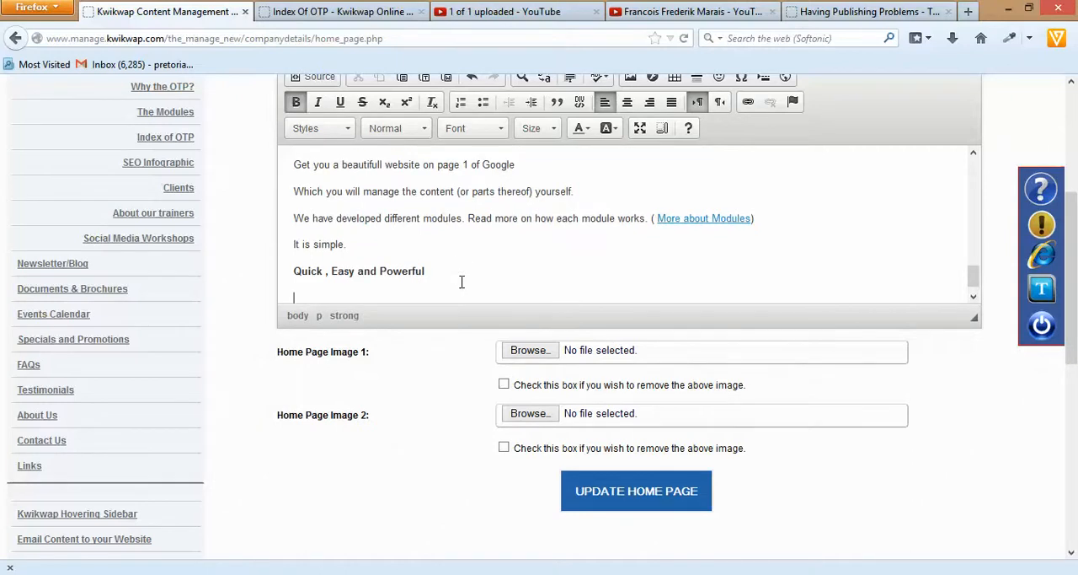
type("Contact us")
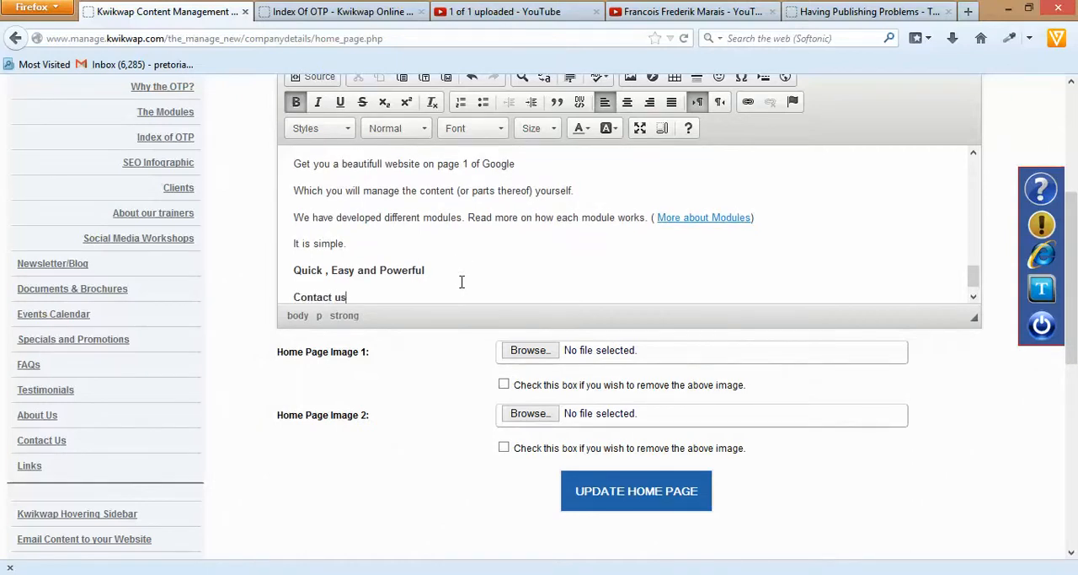
type(" today!")
left_click(968, 11)
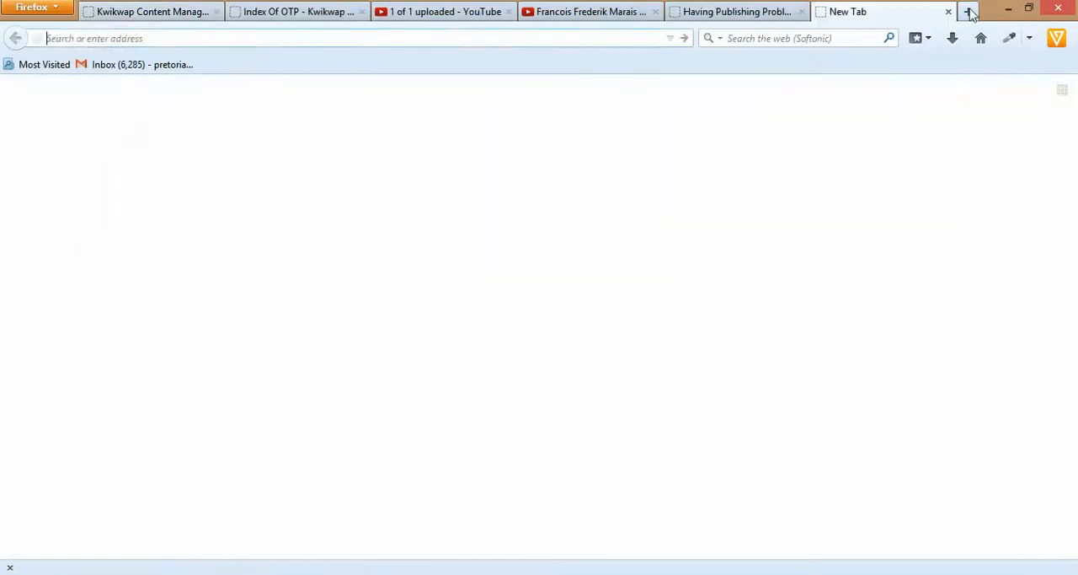
type("www.bud")
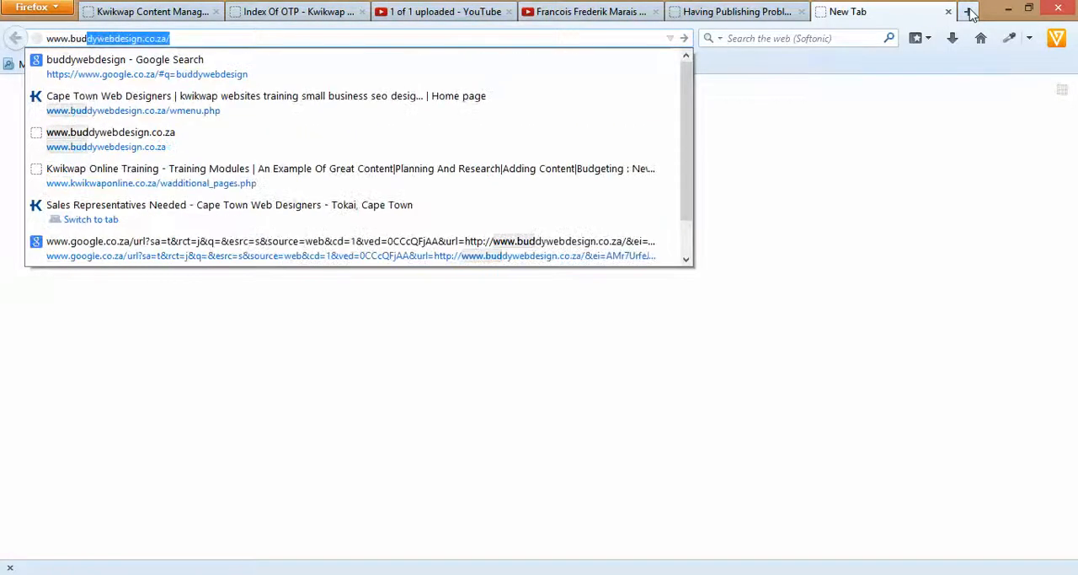
key("Return")
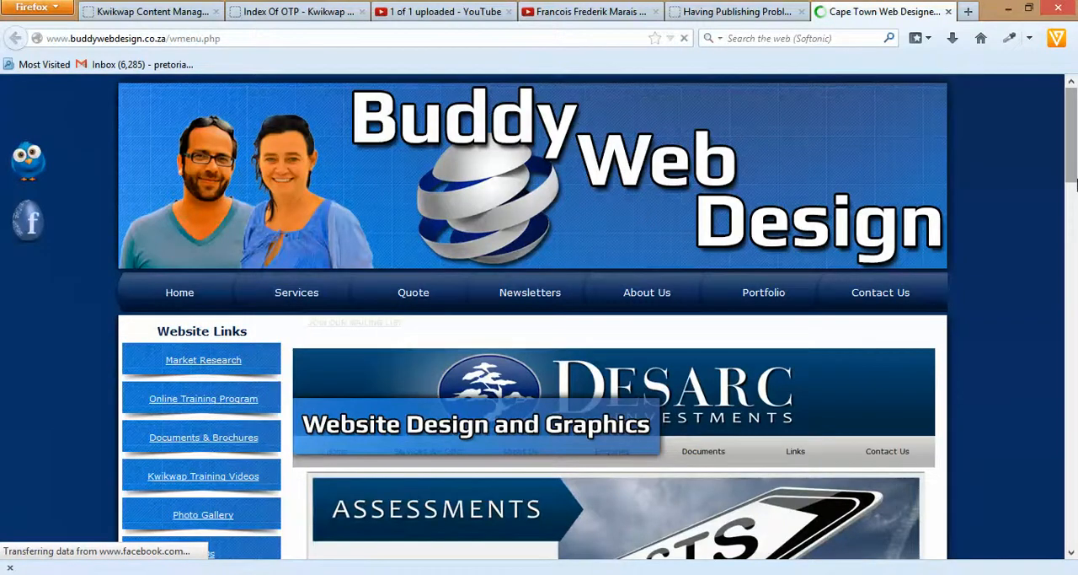
scroll(1076, 184, "down", 6)
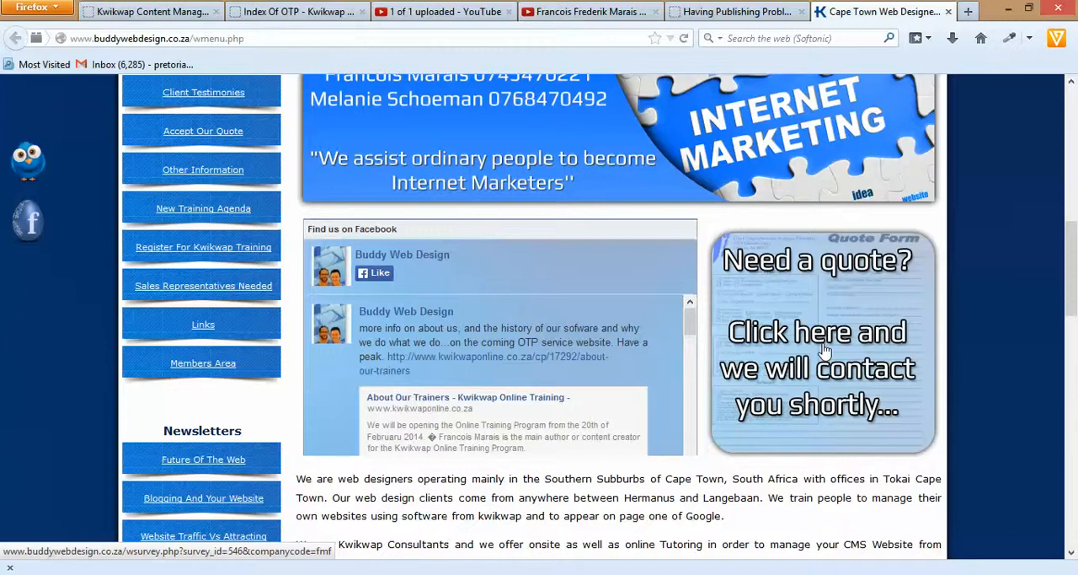
Select "Contact us today!" in the home page text, and copy the web address of the Online Training Program site's Contact Us page.
left_click(128, 12)
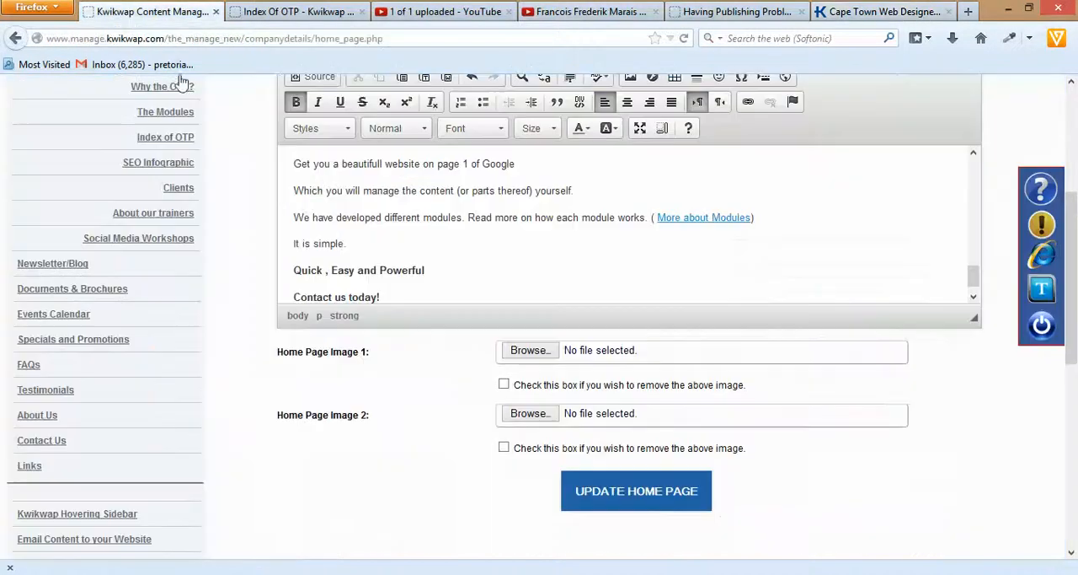
left_click(296, 295)
left_click_drag(304, 293, 387, 296)
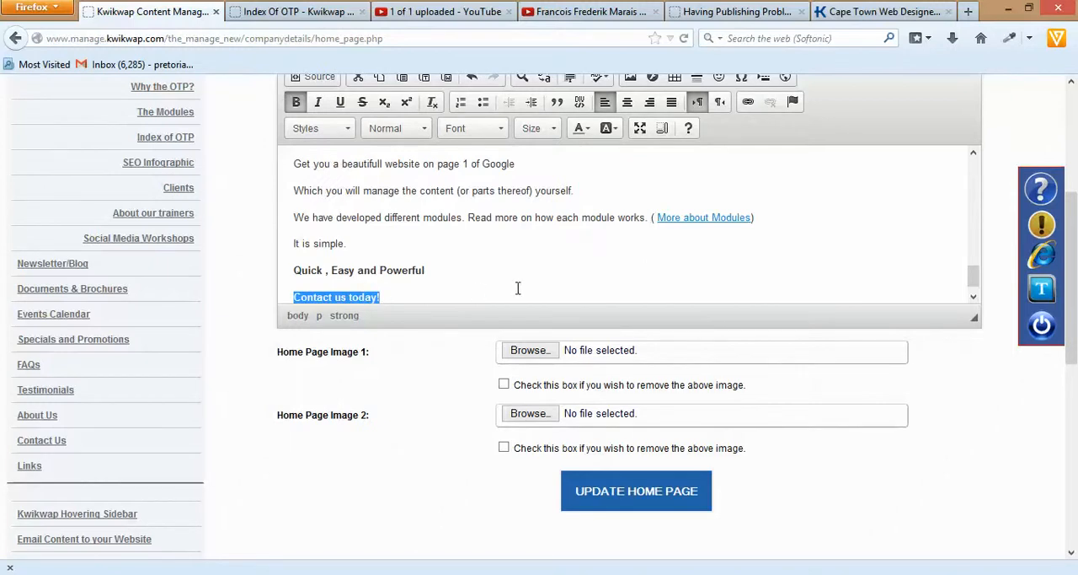
left_click(294, 16)
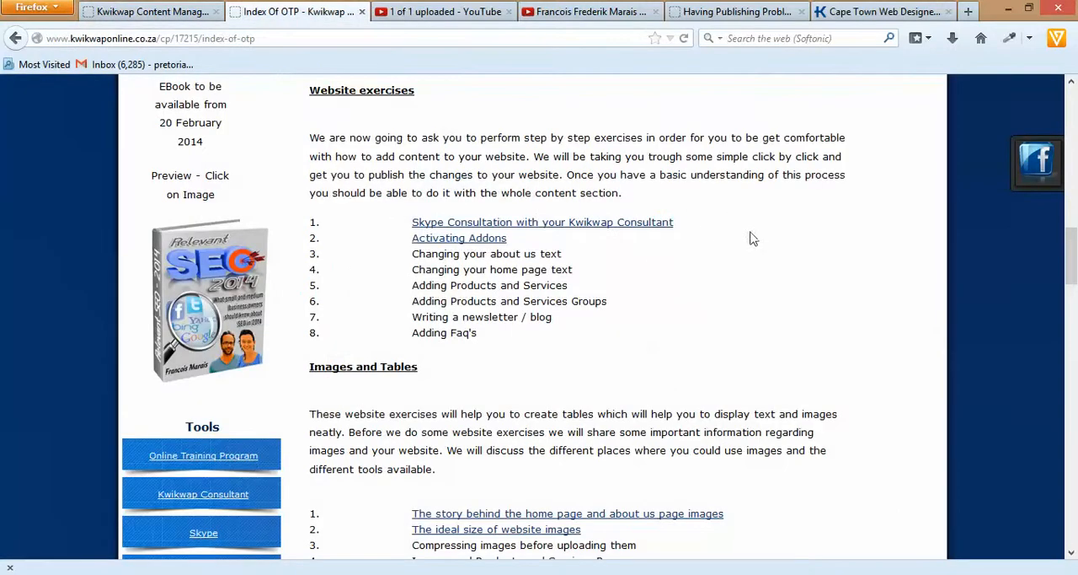
left_click_drag(1072, 265, 1073, 139)
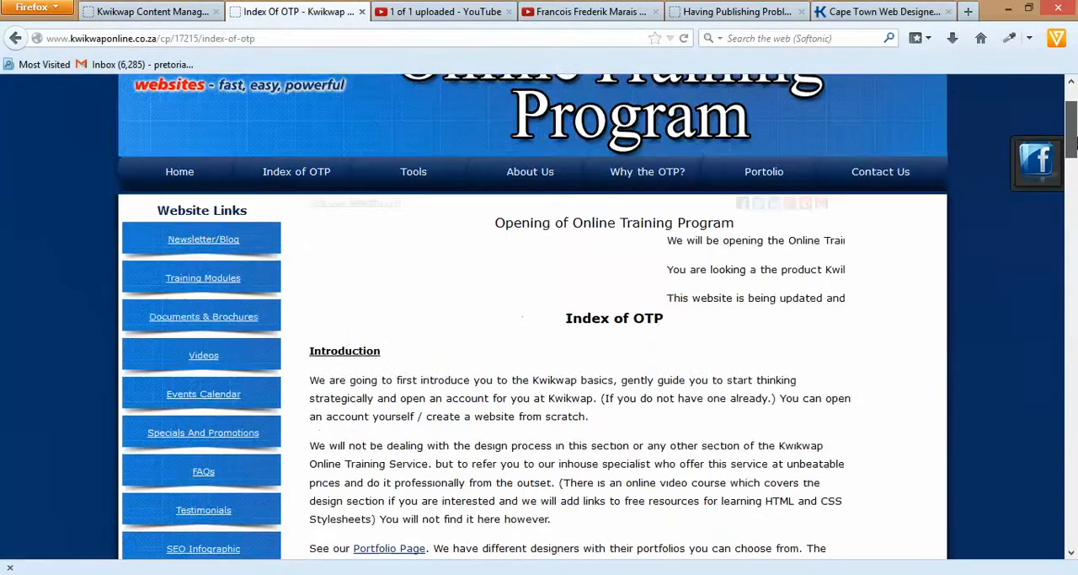
left_click(893, 171)
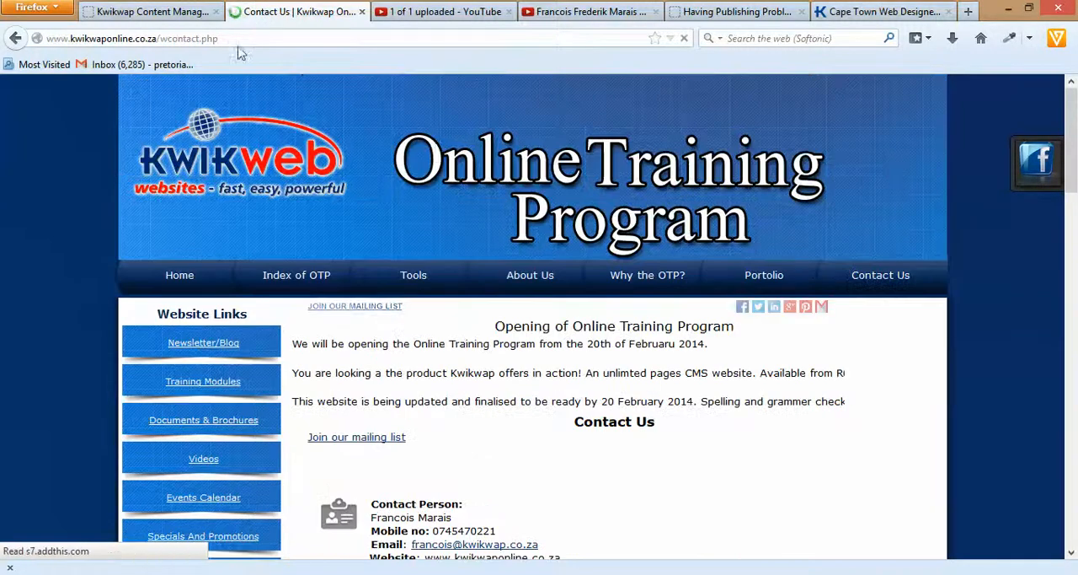
left_click_drag(223, 39, 144, 39)
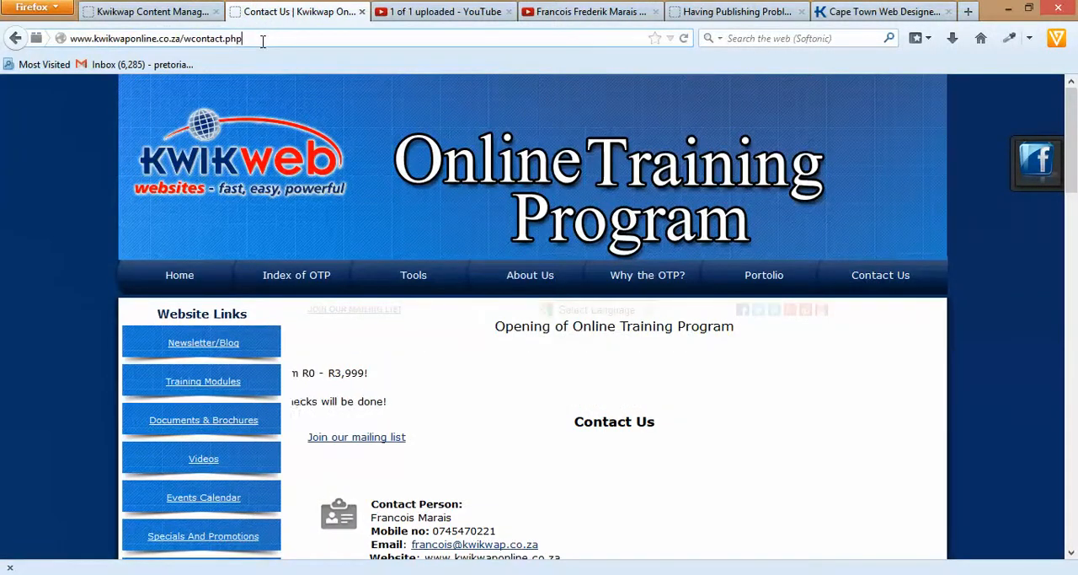
left_click_drag(244, 38, 51, 38)
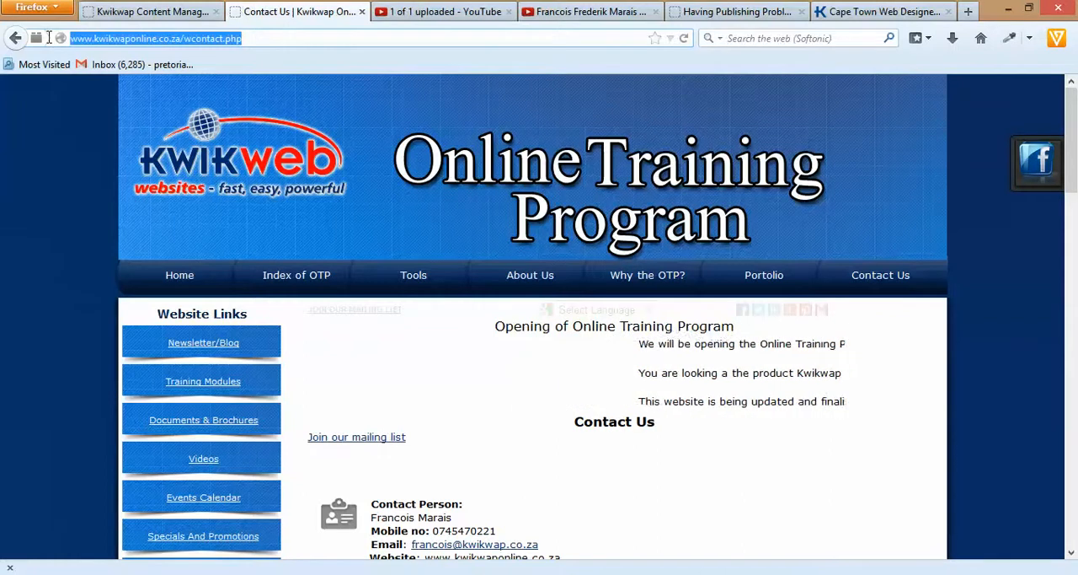
left_click(164, 17)
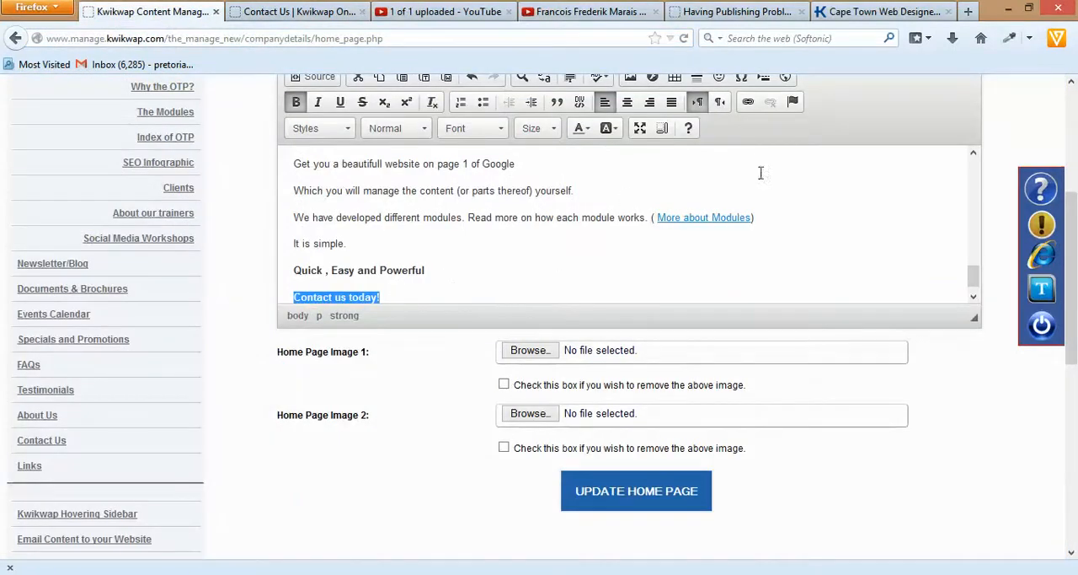
left_click(754, 107)
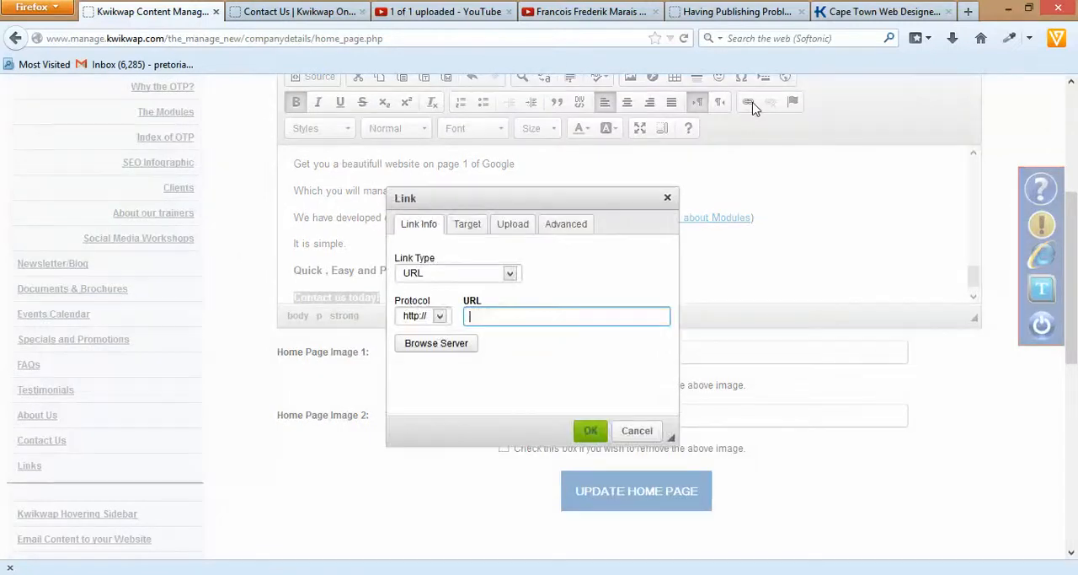
type("www.kwikwaponline.co.za/contact.php")
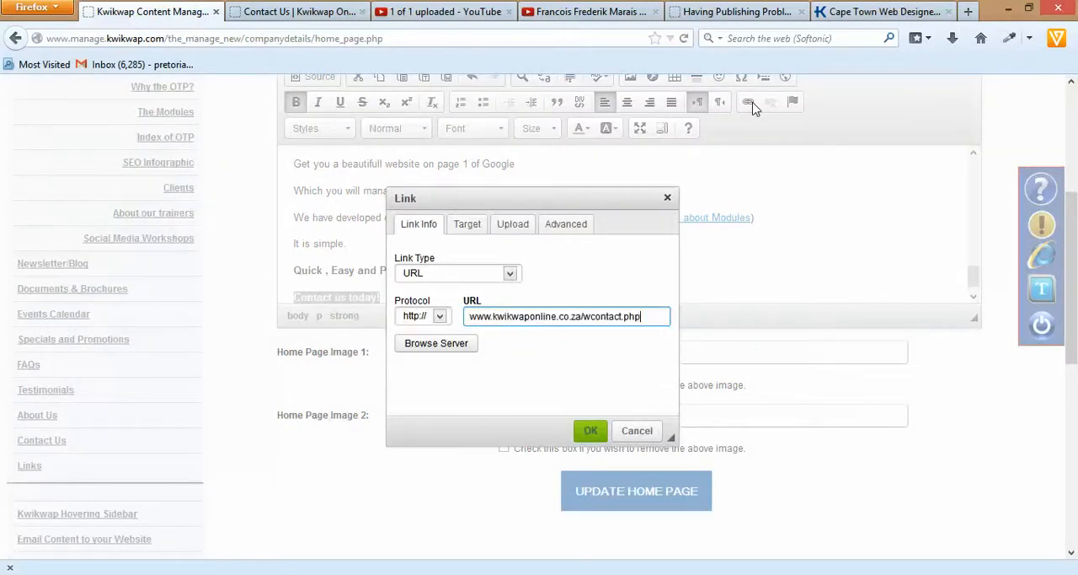
left_click(467, 225)
left_click(512, 275)
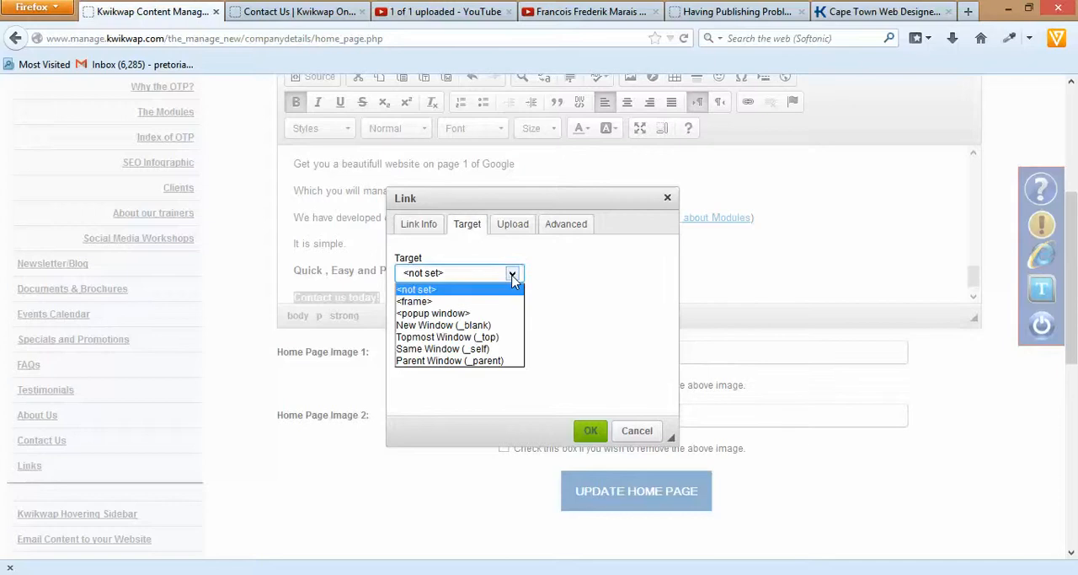
left_click(439, 349)
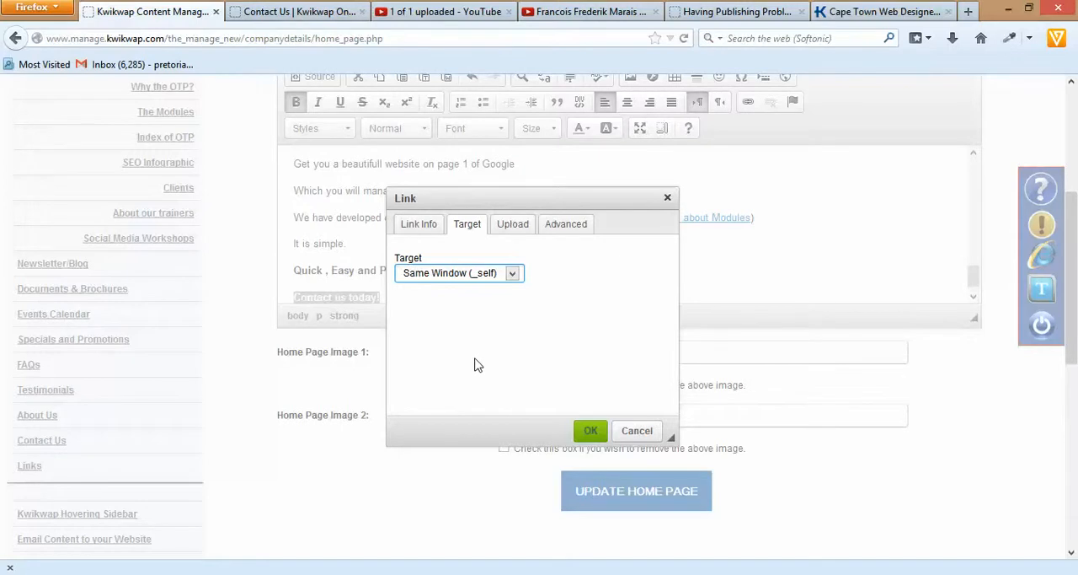
left_click(589, 430)
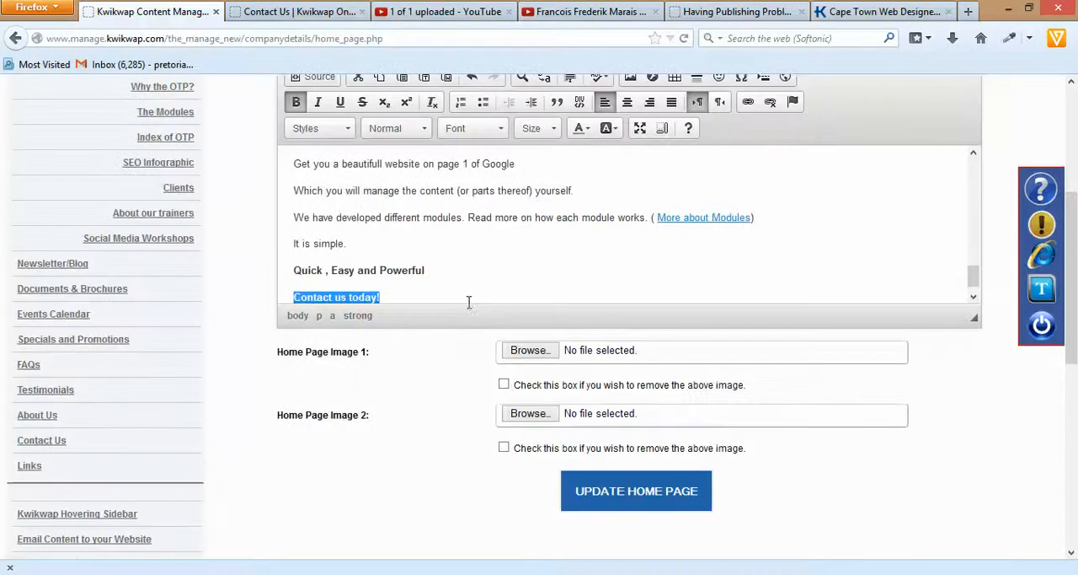
Add an empty line below the linked "Contact us today!" text at the end of the home page text.
left_click(463, 294)
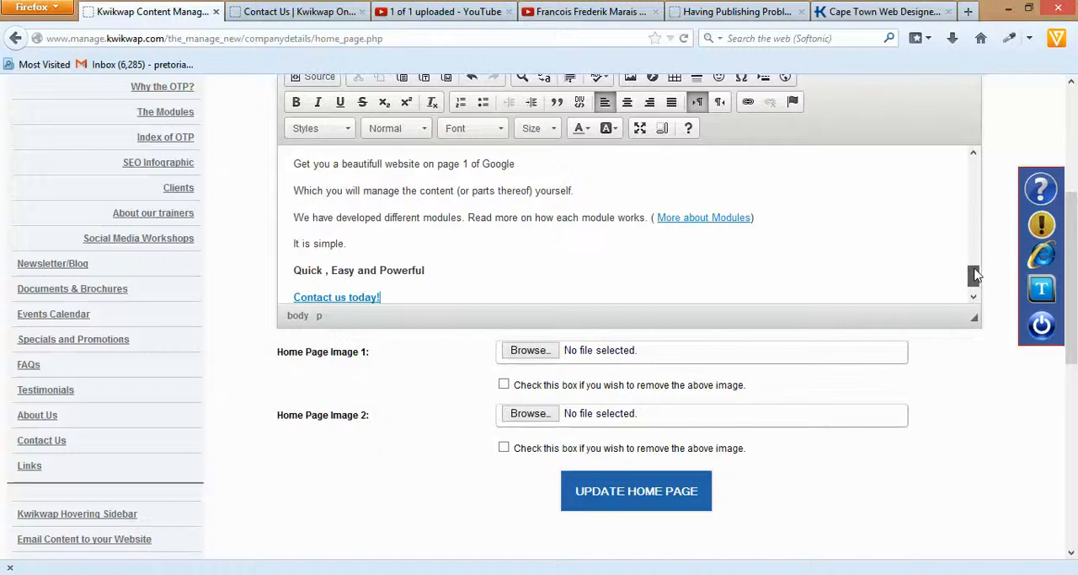
mouse_move(973, 274)
left_mouse_down()
mouse_move(973, 160)
mouse_move(963, 280)
left_mouse_up()
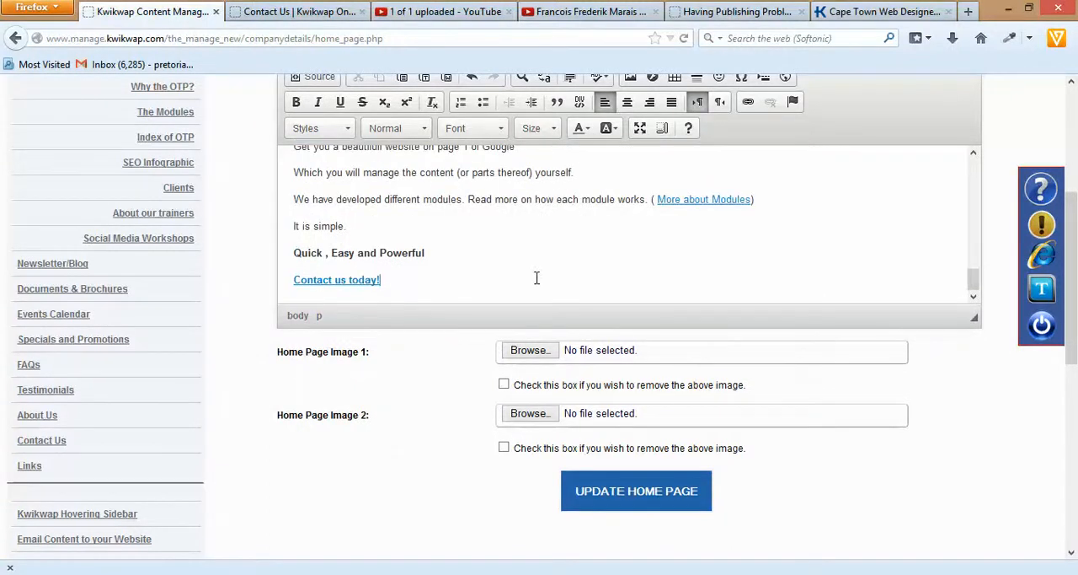
key("Return")
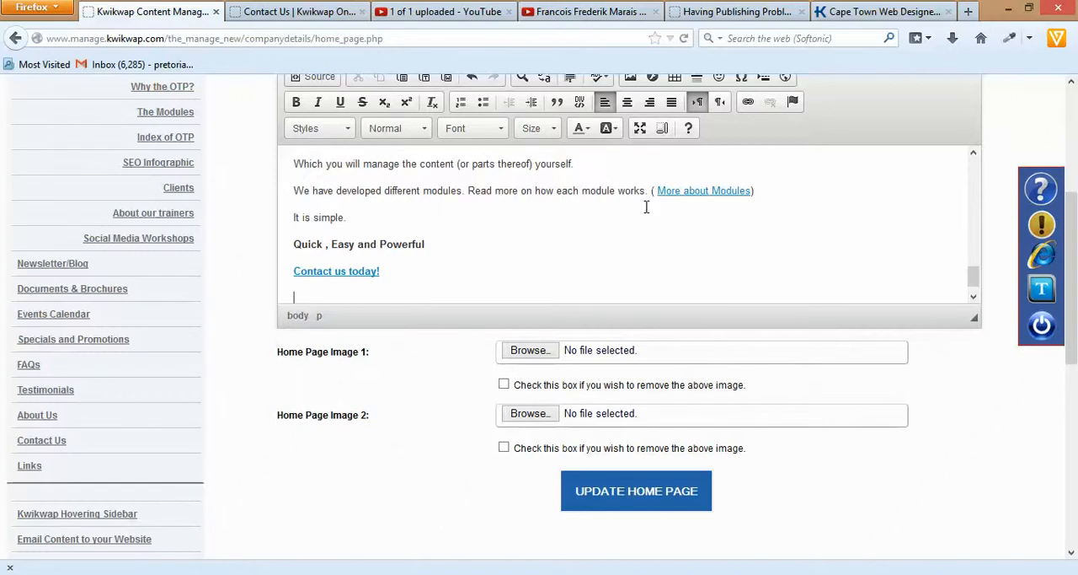
left_click_drag(974, 277, 975, 271)
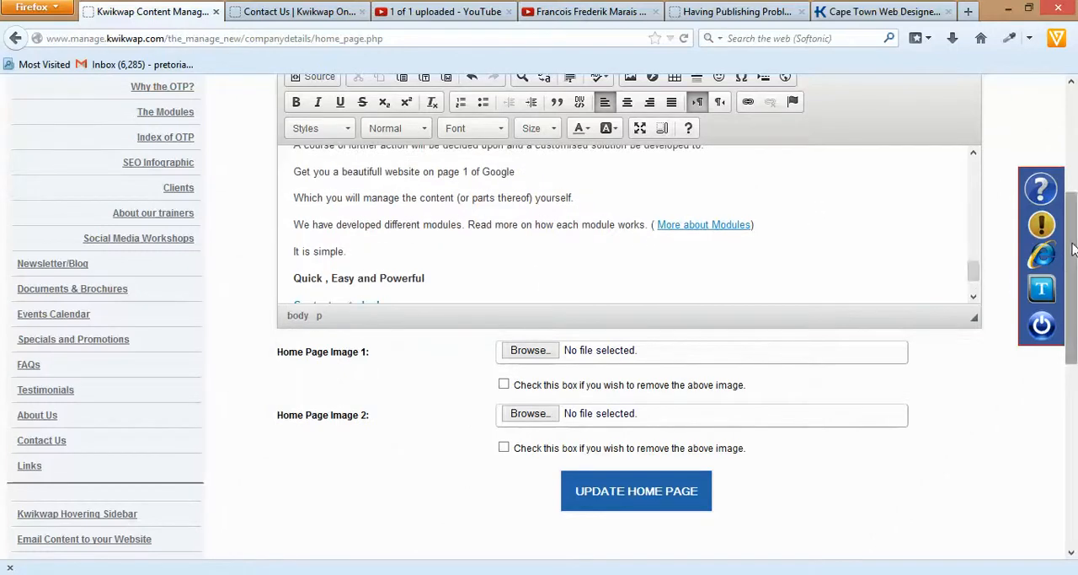
left_click_drag(1072, 252, 1060, 242)
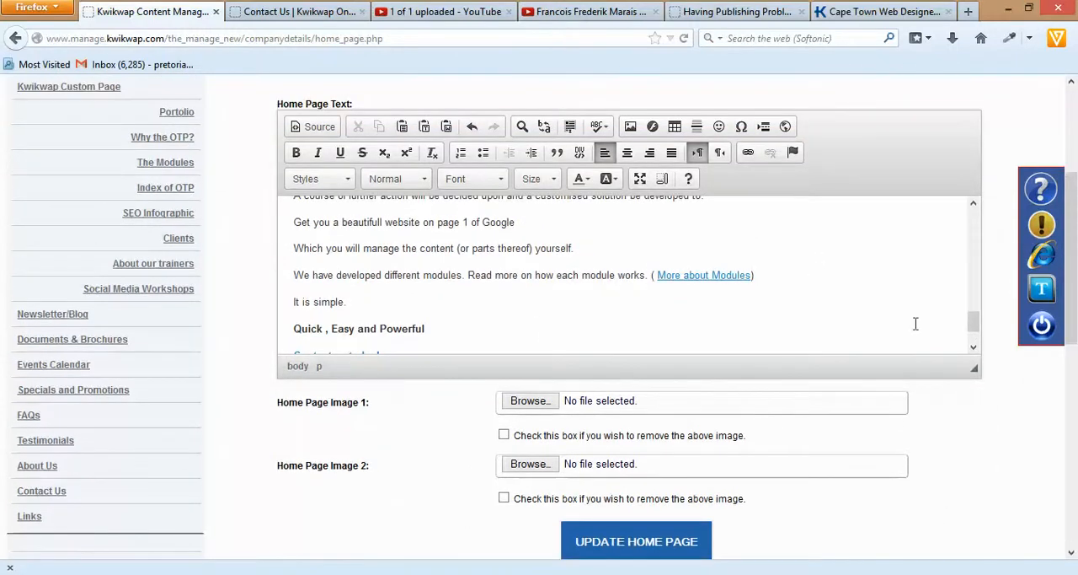
left_click_drag(974, 322, 974, 340)
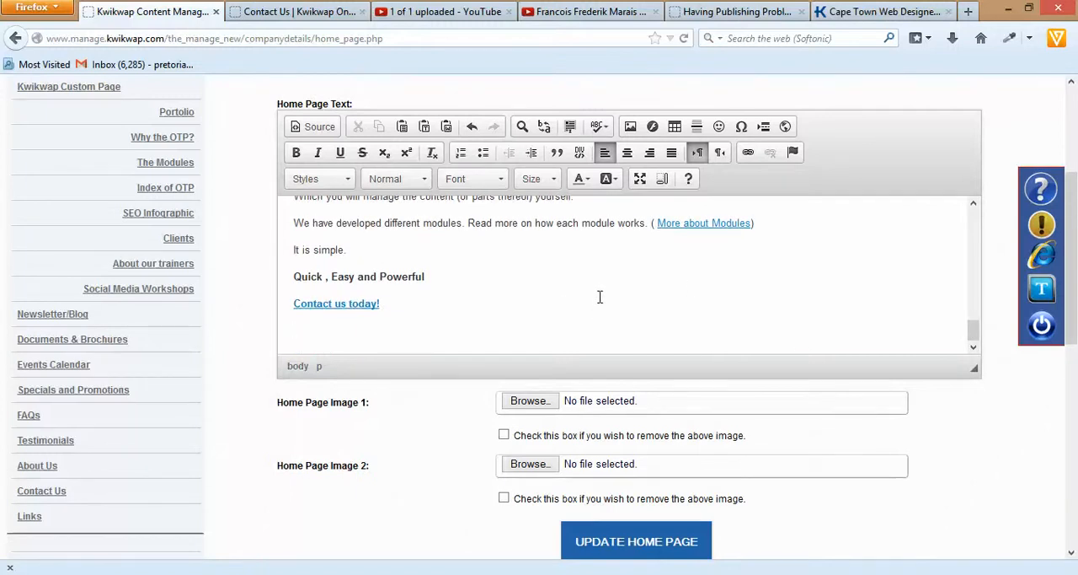
Insert the trainer's photo from the server's images on the empty line below "Contact us today!", with its width set to 100.
left_click(631, 127)
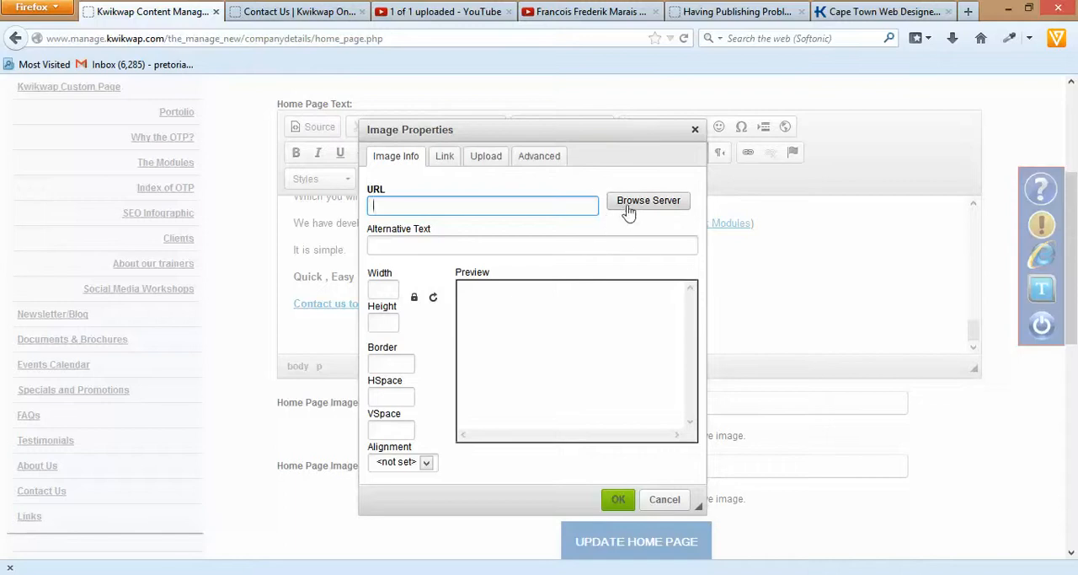
left_click(628, 210)
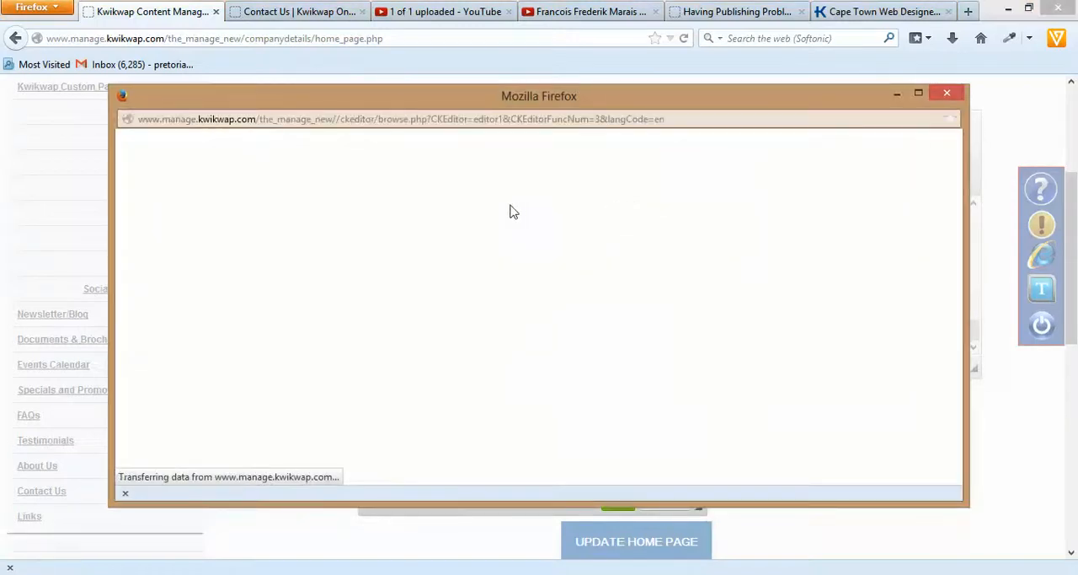
left_click(366, 191)
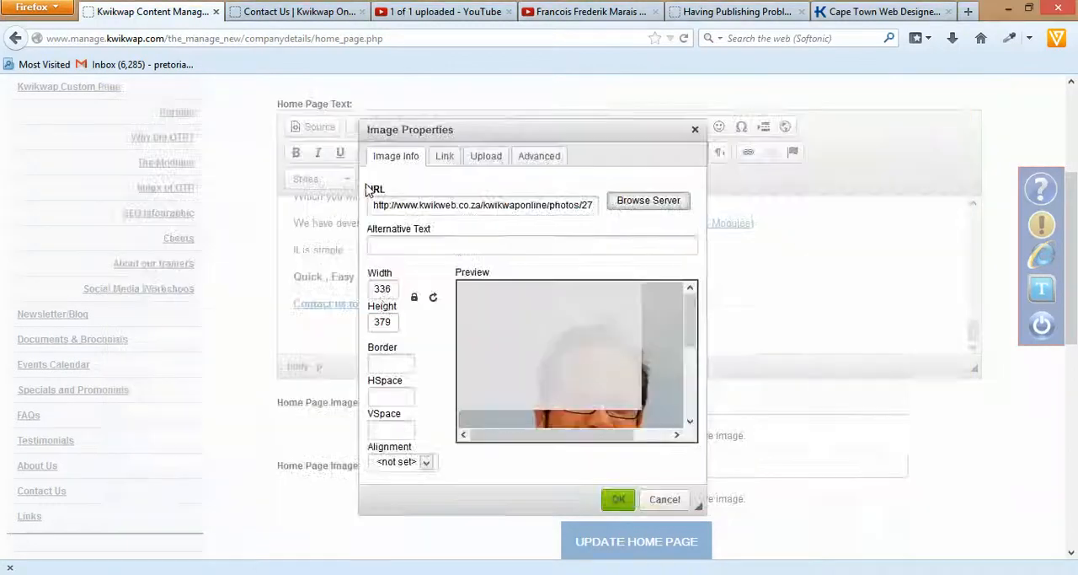
left_click(391, 288)
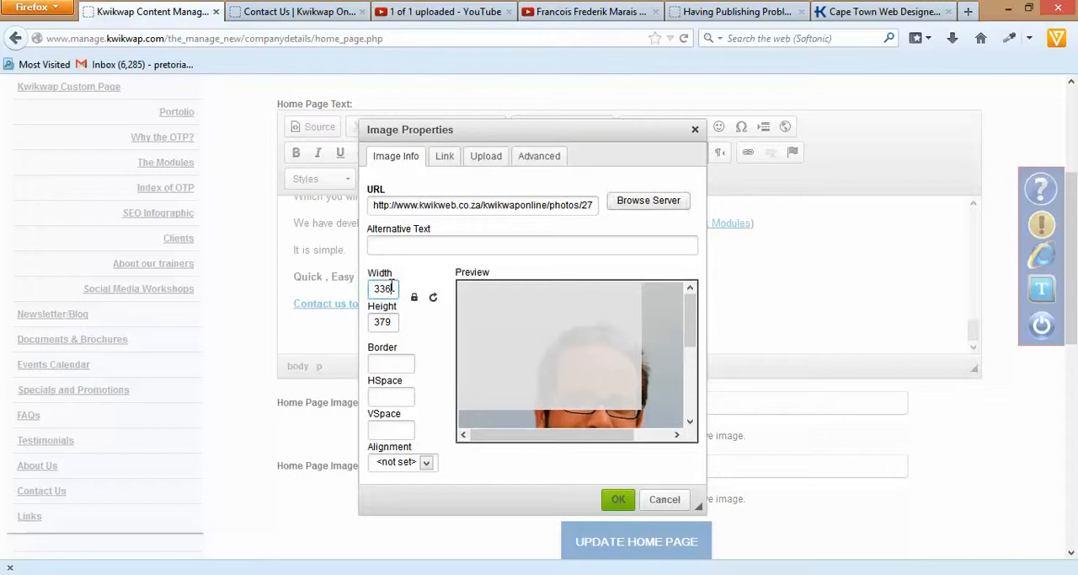
key("BackSpace")
key("BackSpace")
key("BackSpace")
type("100")
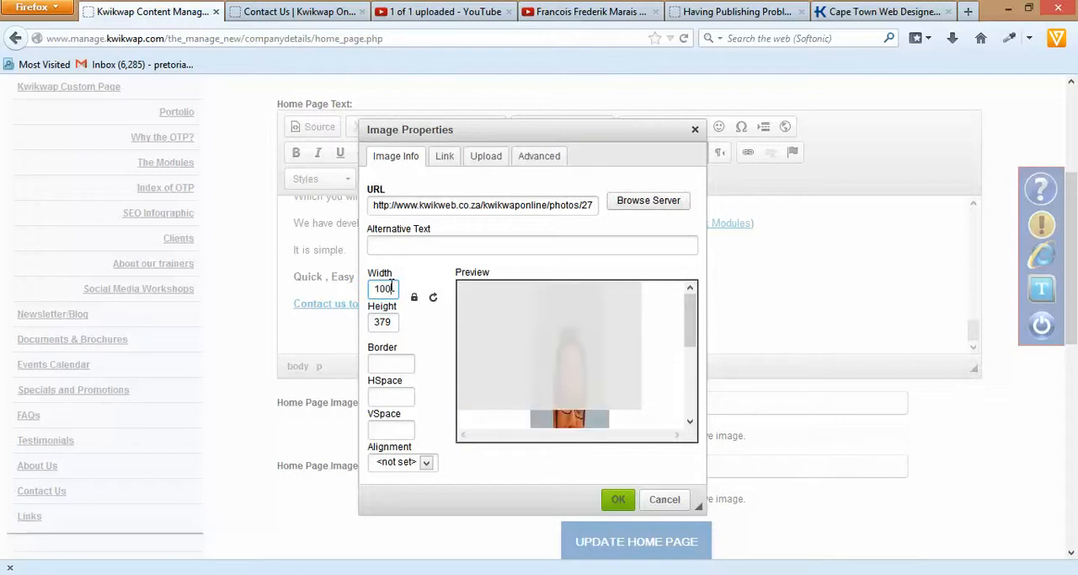
left_click(618, 499)
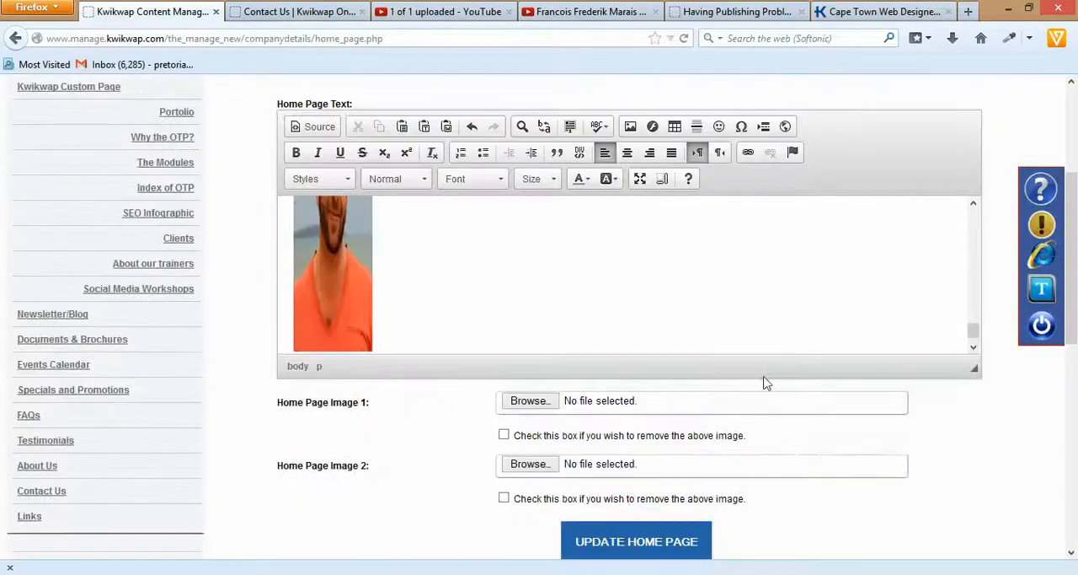
Stretch the inserted photo horizontally to about two and a half times its width, keeping its height.
left_click(339, 292)
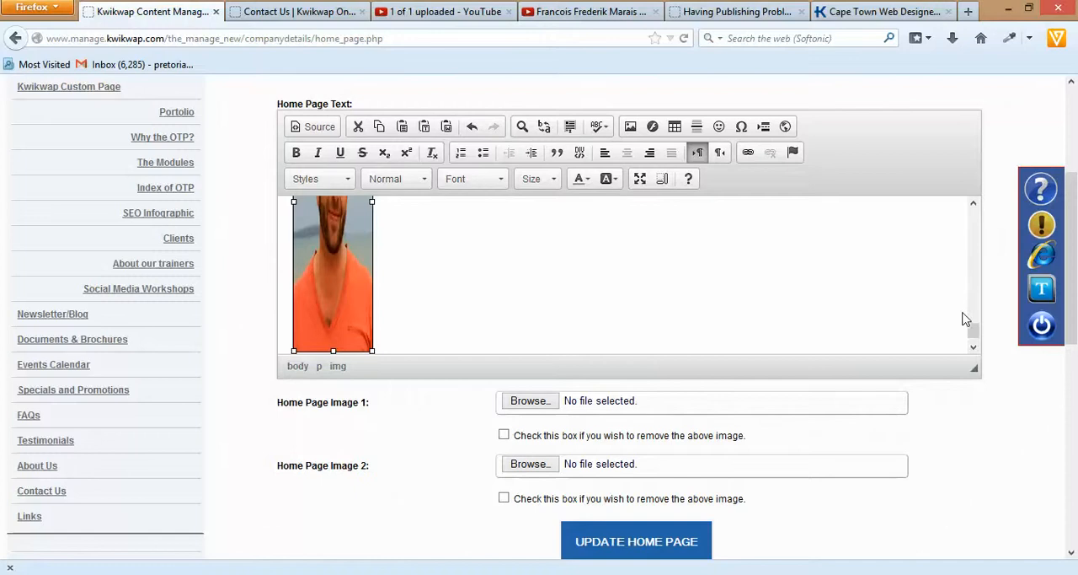
left_click_drag(978, 334, 974, 317)
left_click_drag(373, 312, 489, 311)
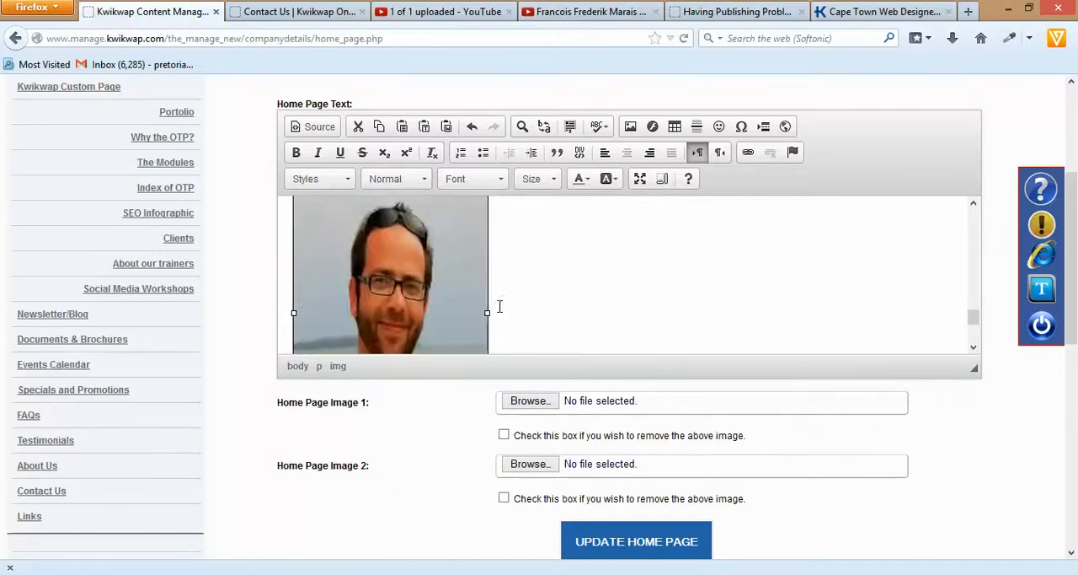
left_click(552, 302)
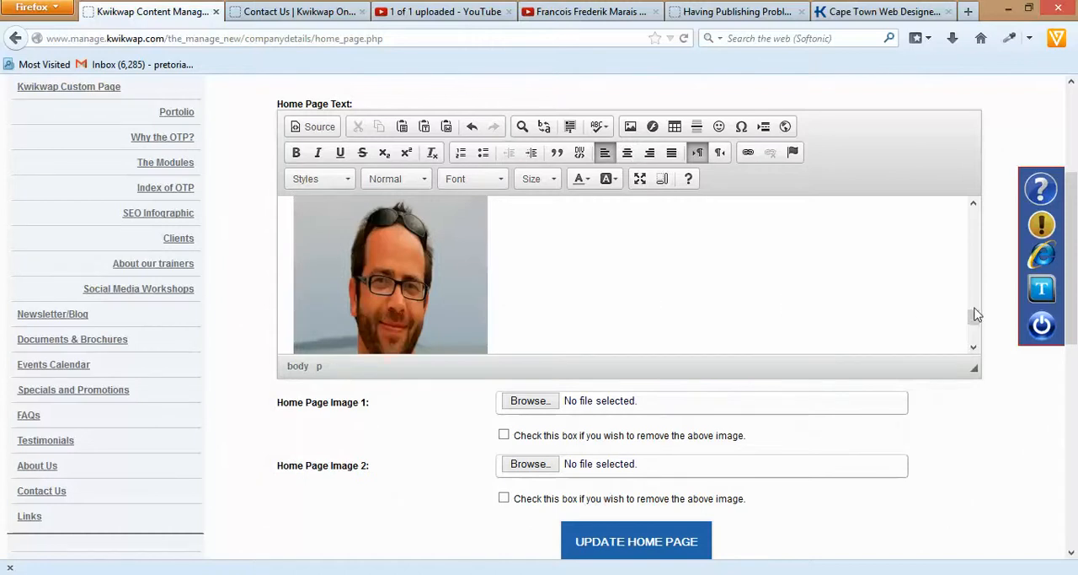
mouse_move(977, 314)
left_mouse_down()
mouse_move(975, 302)
mouse_move(975, 314)
left_mouse_up()
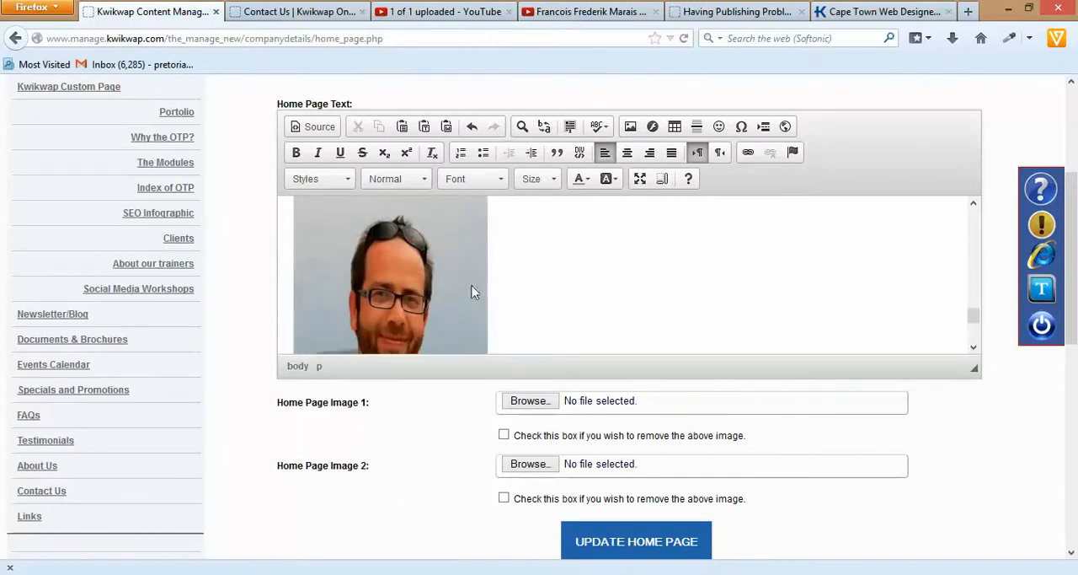
Select the photo, and copy the web address of the Online Training Program site's About Our Trainers page.
left_click(421, 288)
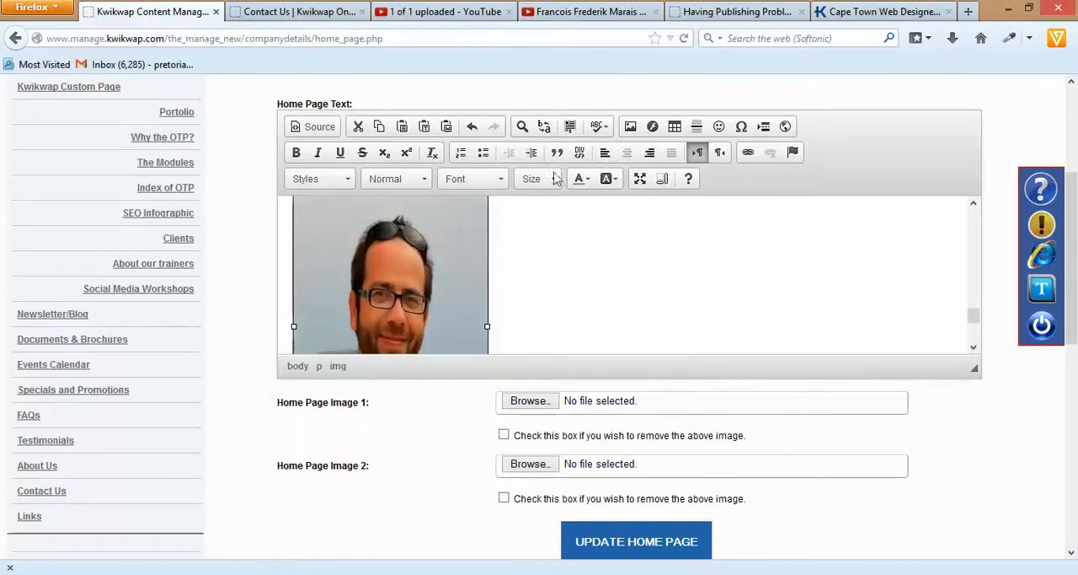
left_click(283, 12)
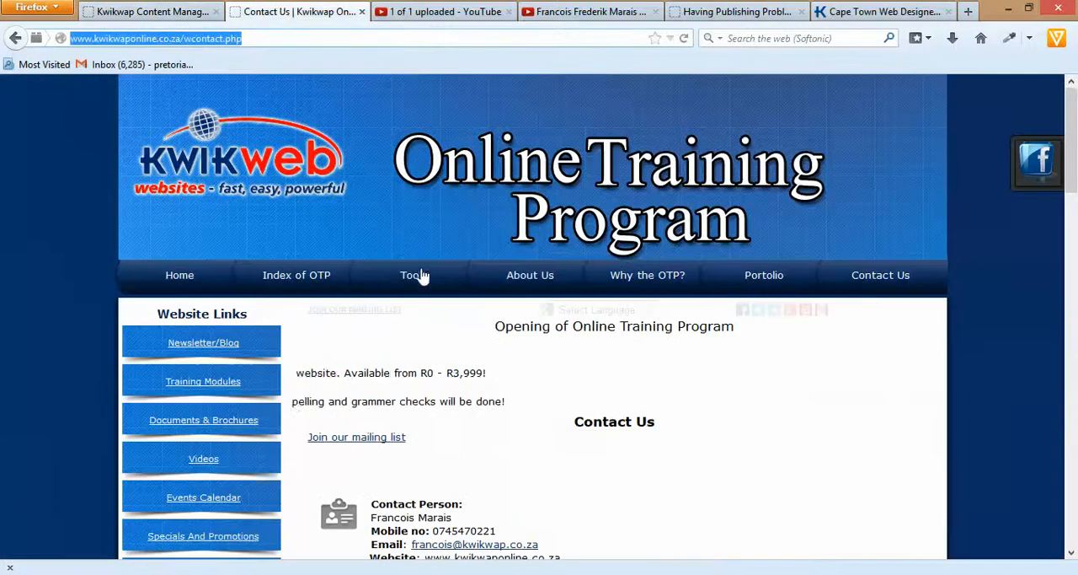
left_click_drag(1071, 199, 1071, 274)
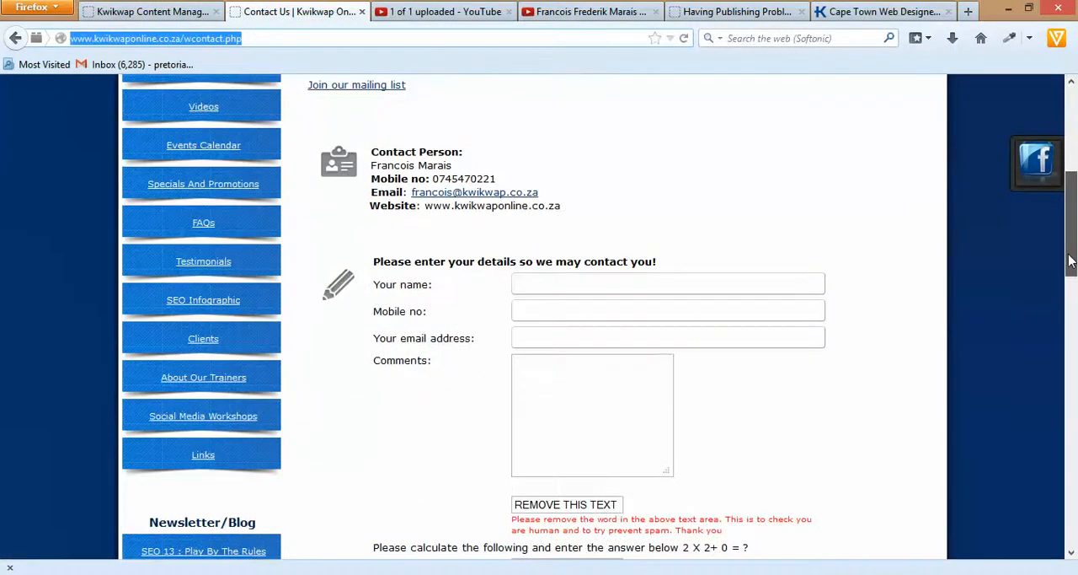
left_click(194, 385)
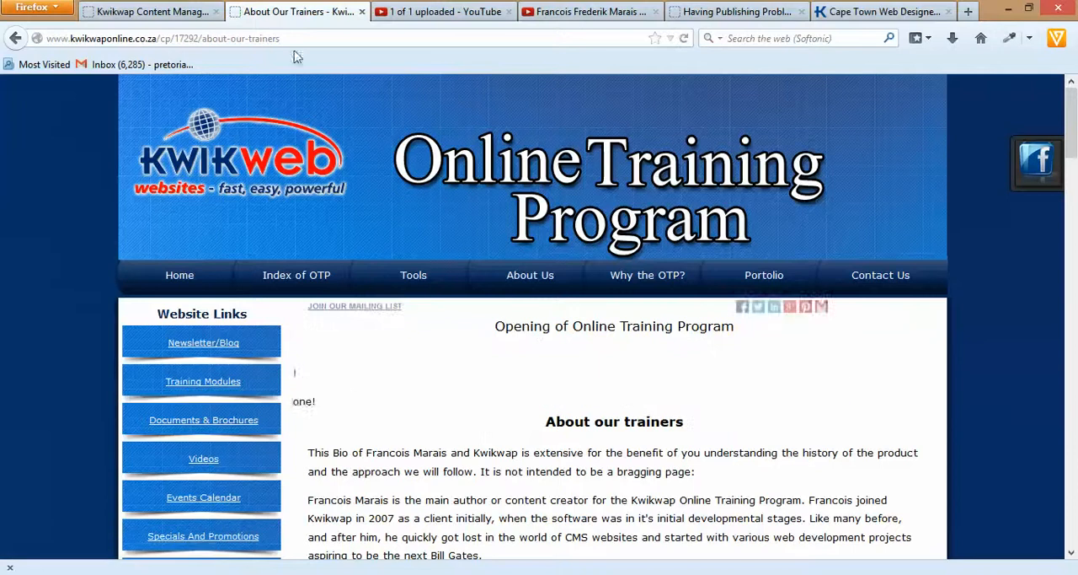
left_click_drag(299, 38, 44, 38)
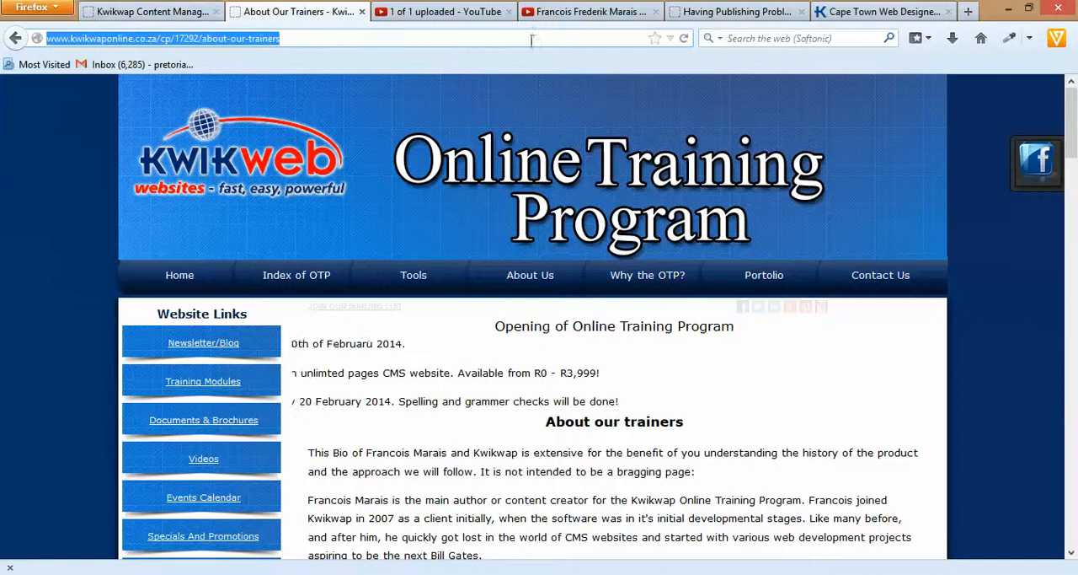
left_click(209, 15)
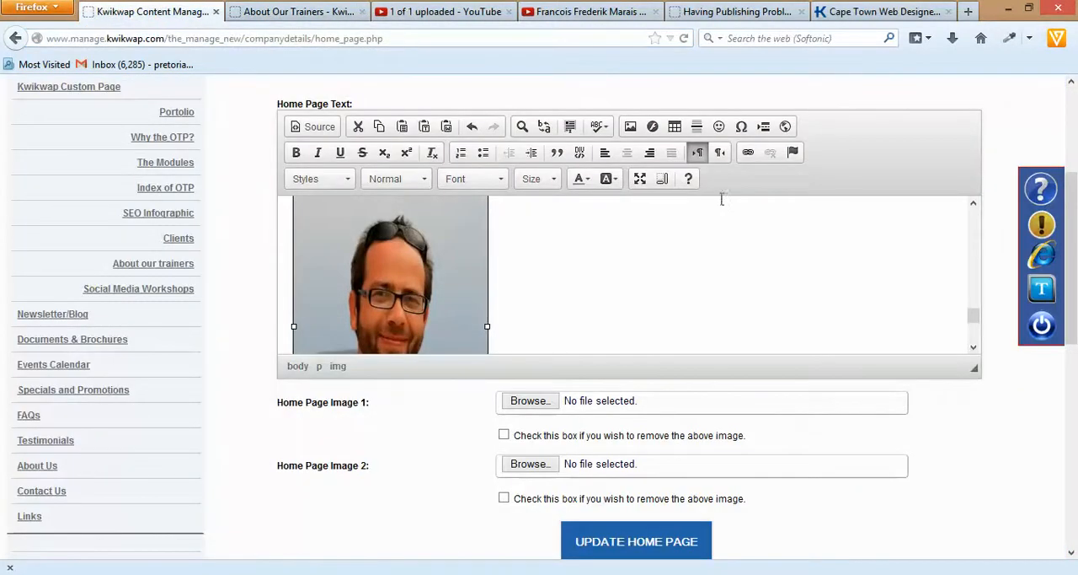
left_click(748, 152)
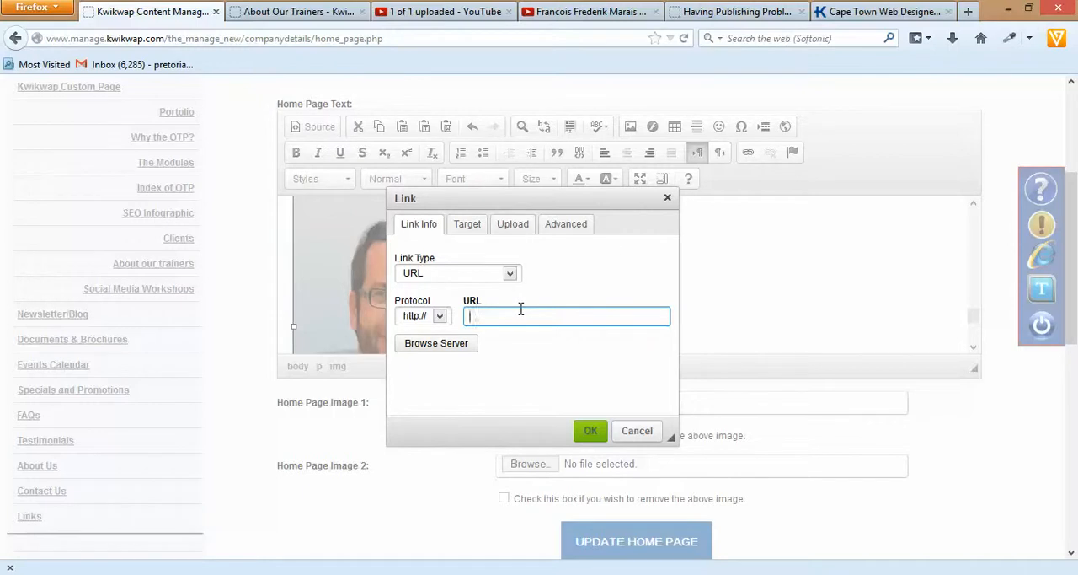
key("ctrl+v")
left_click(467, 225)
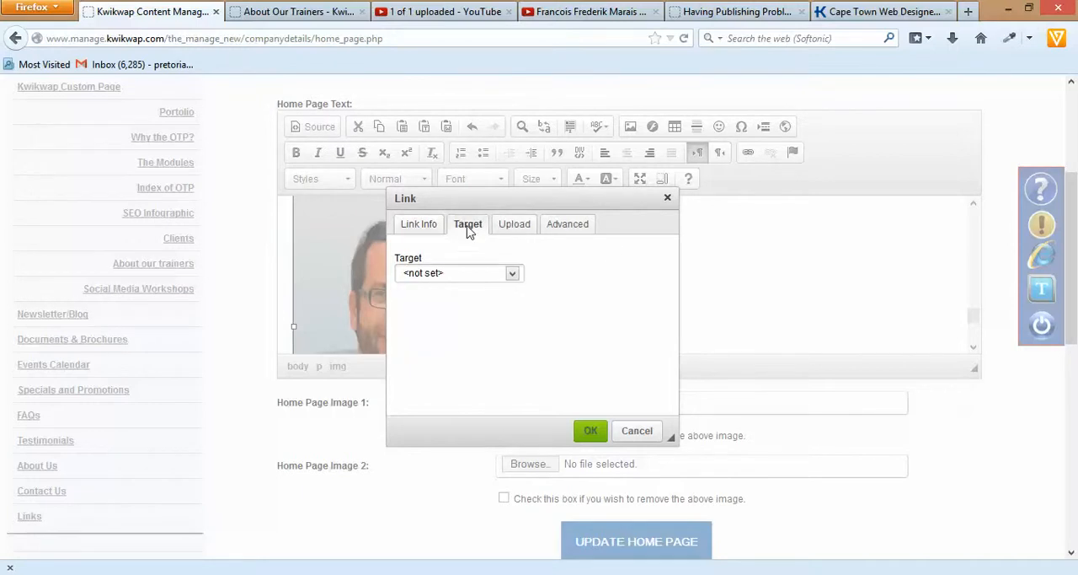
left_click(513, 274)
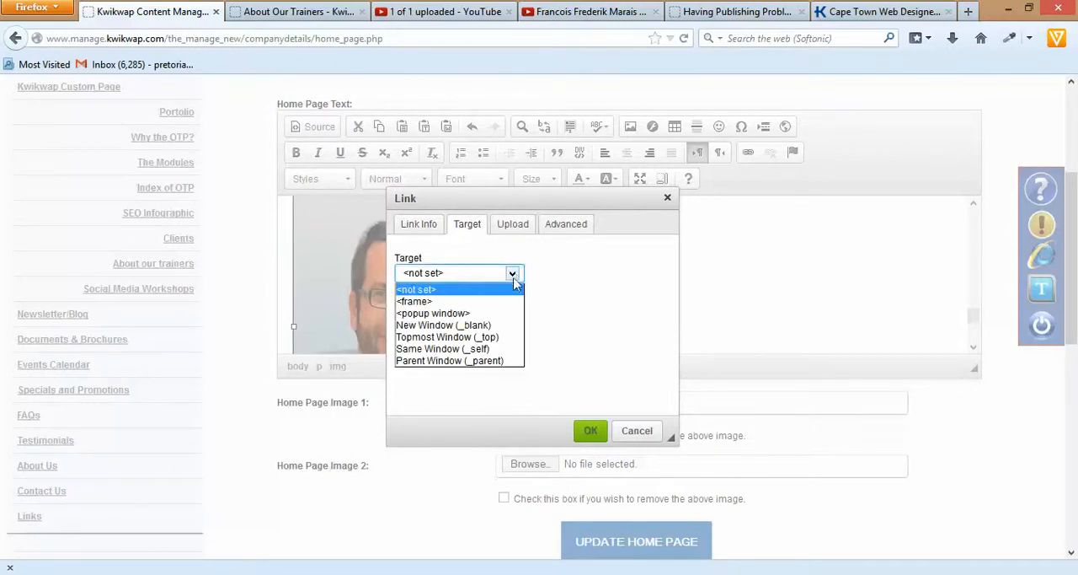
left_click(447, 325)
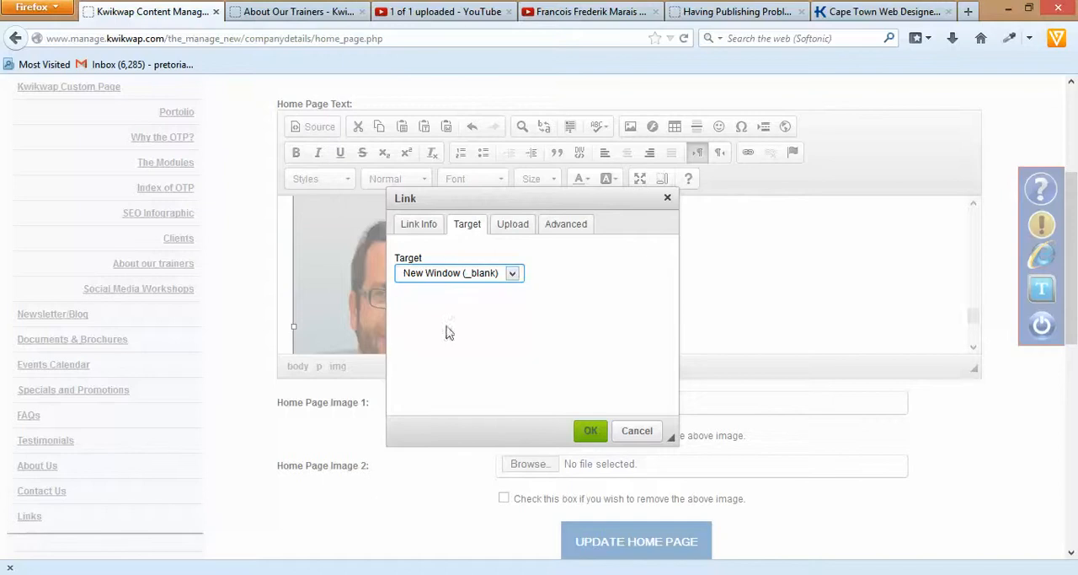
left_click(593, 430)
Add the line "Meet our trainers! Click on image to learn more about our trainers." below the photo.
left_click_drag(973, 311, 963, 340)
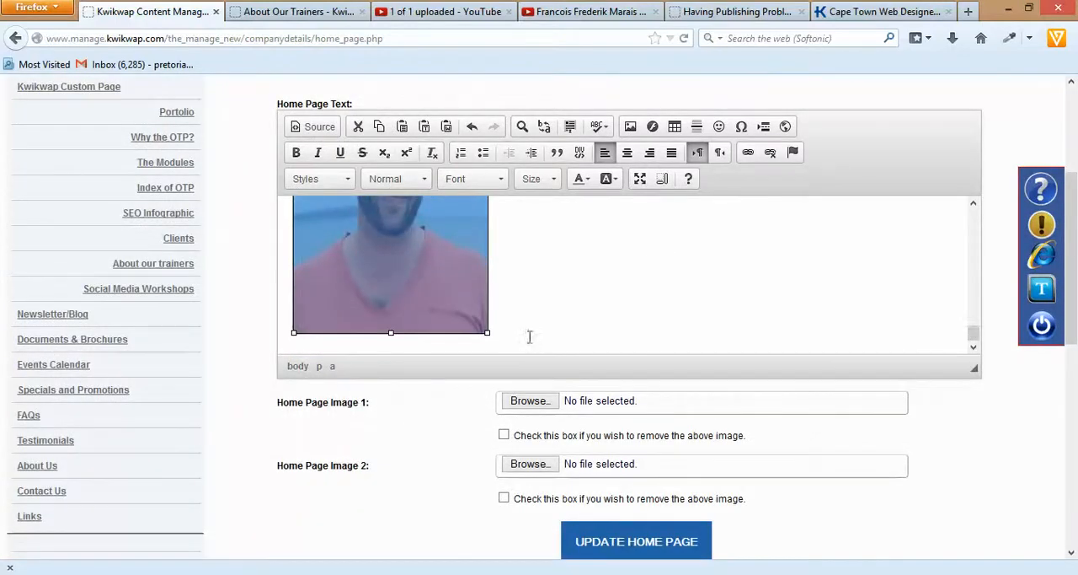
left_click(530, 337)
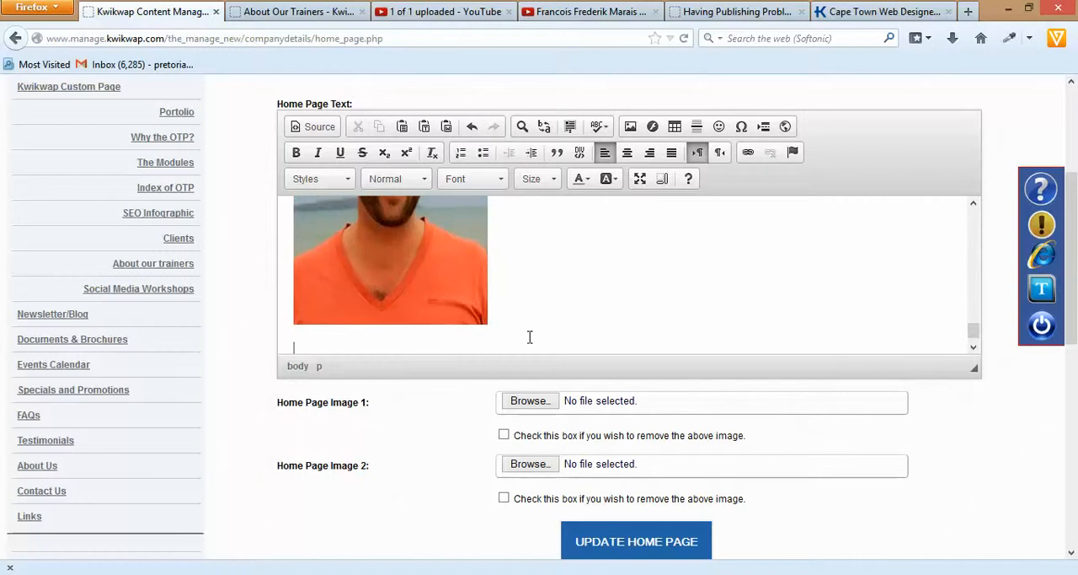
type("Mee")
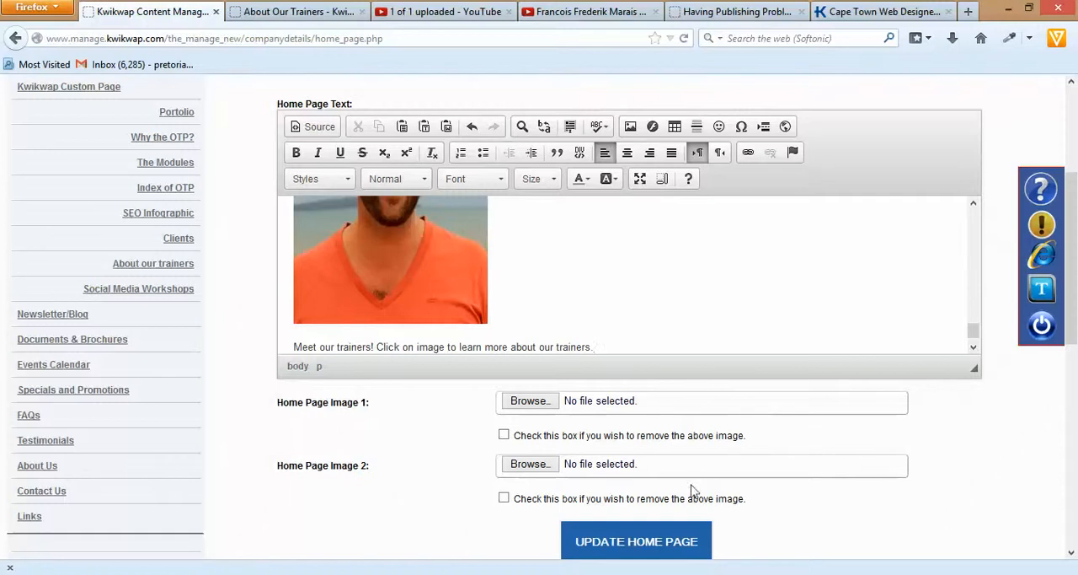
Save the updated home page and publish all changes to the website.
left_click(626, 538)
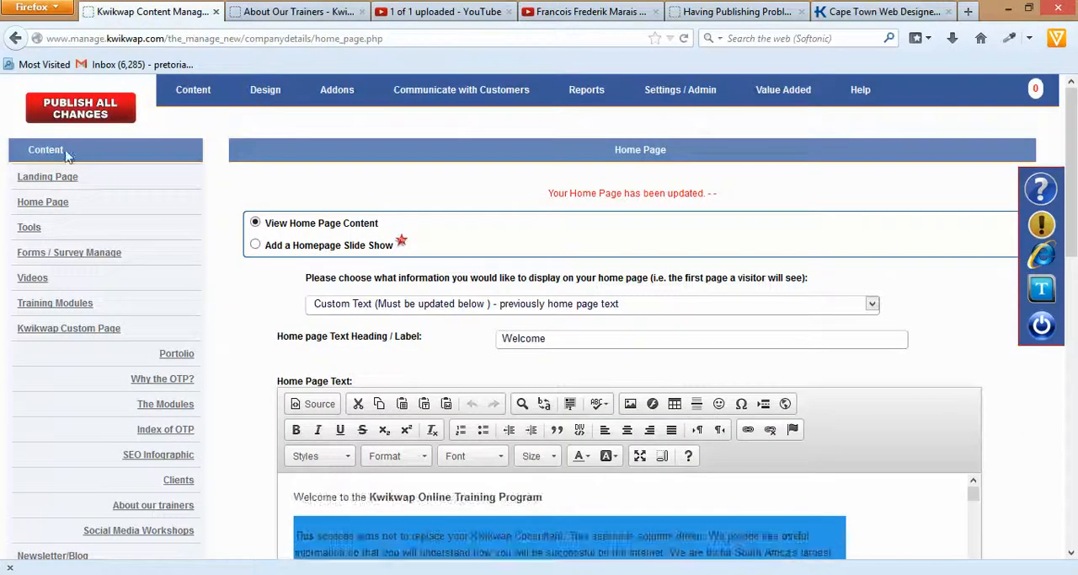
left_click(85, 110)
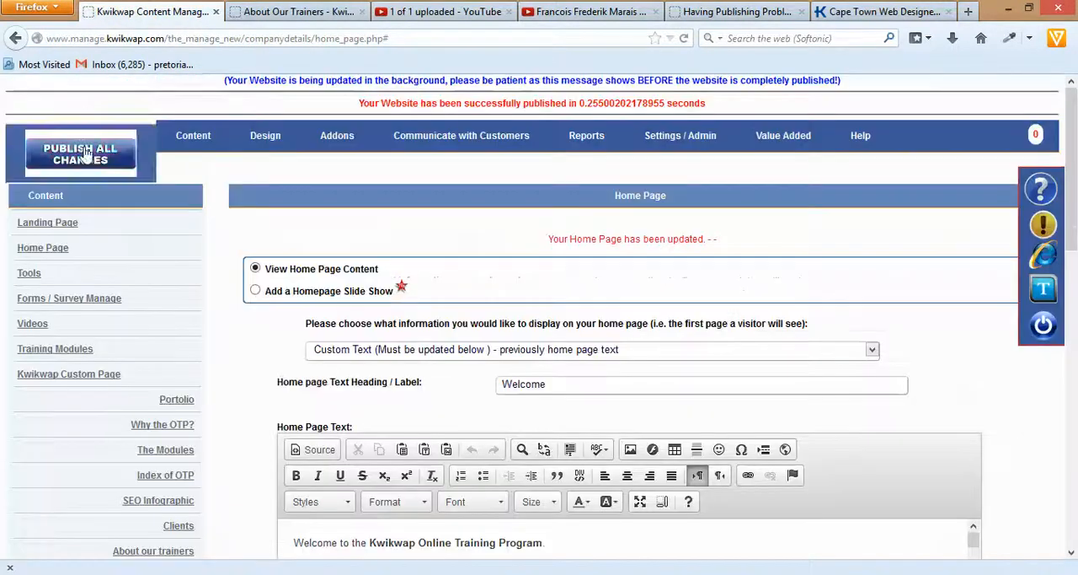
left_click(85, 150)
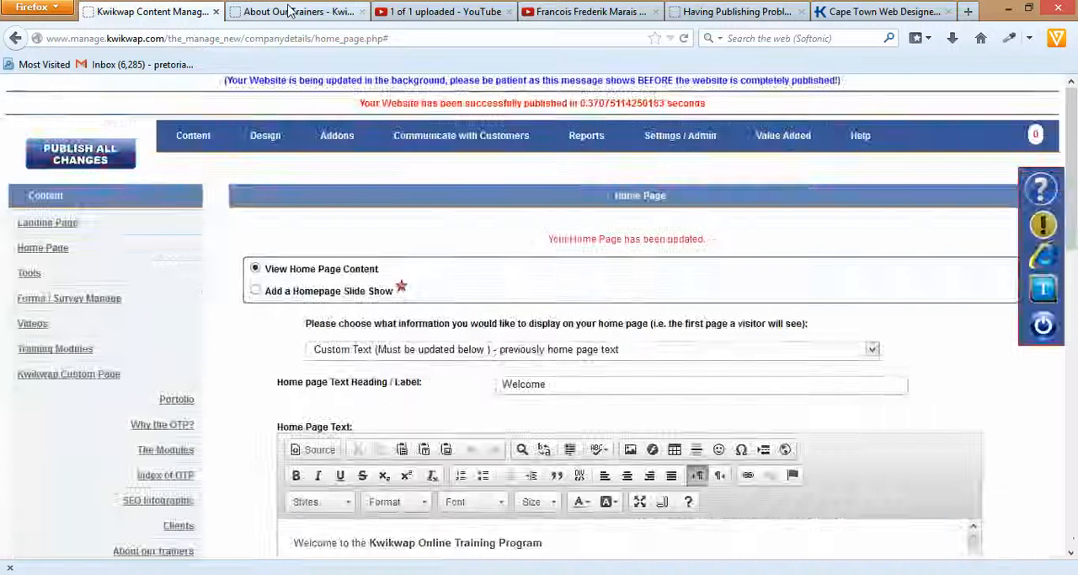
Open the live Online Training Program home page and test its "Contact us today!" link.
left_click(269, 11)
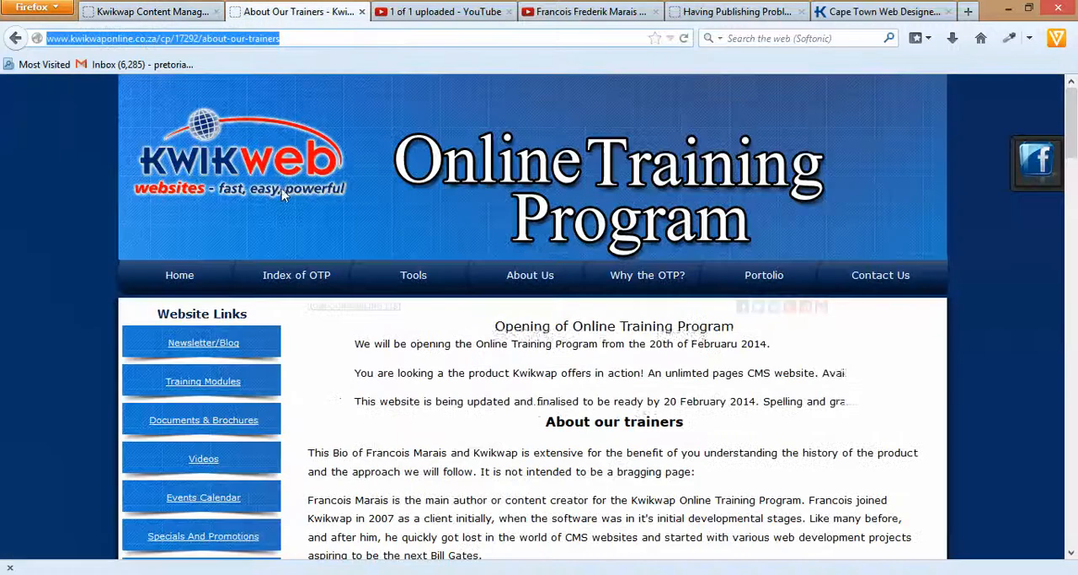
left_click(175, 278)
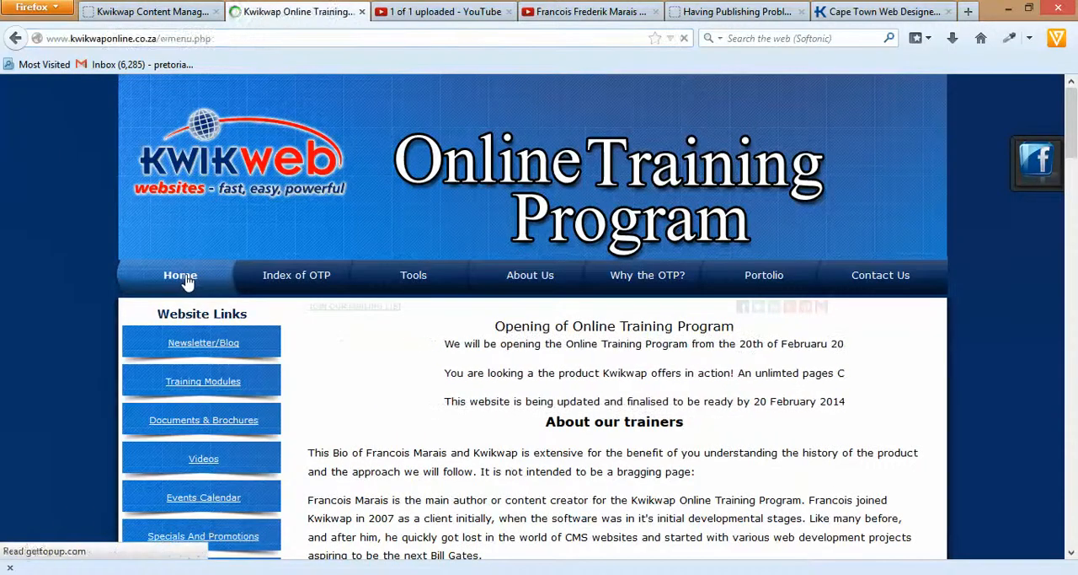
left_click_drag(1076, 119, 1042, 331)
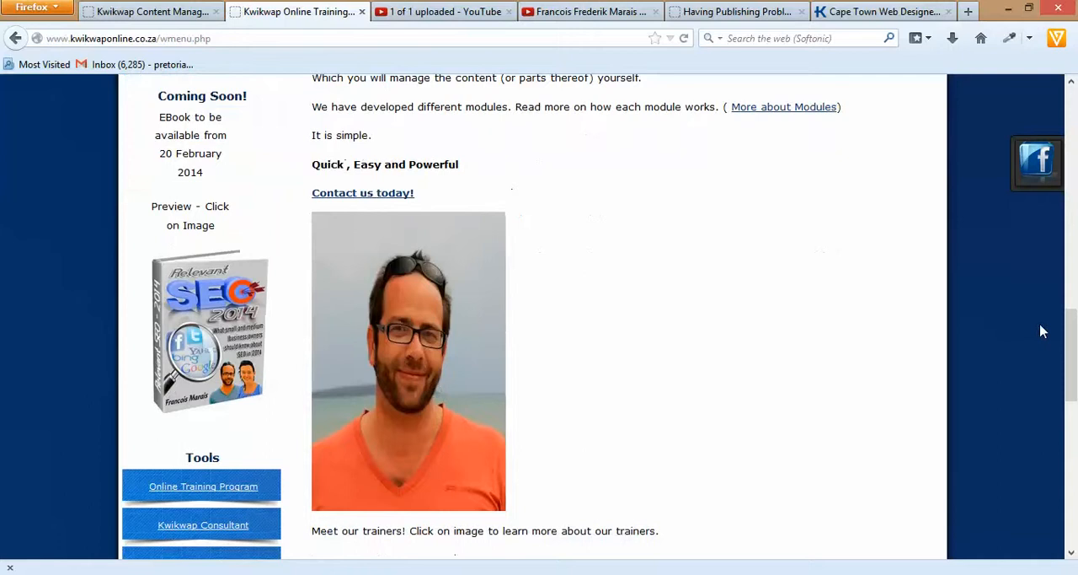
left_click(348, 196)
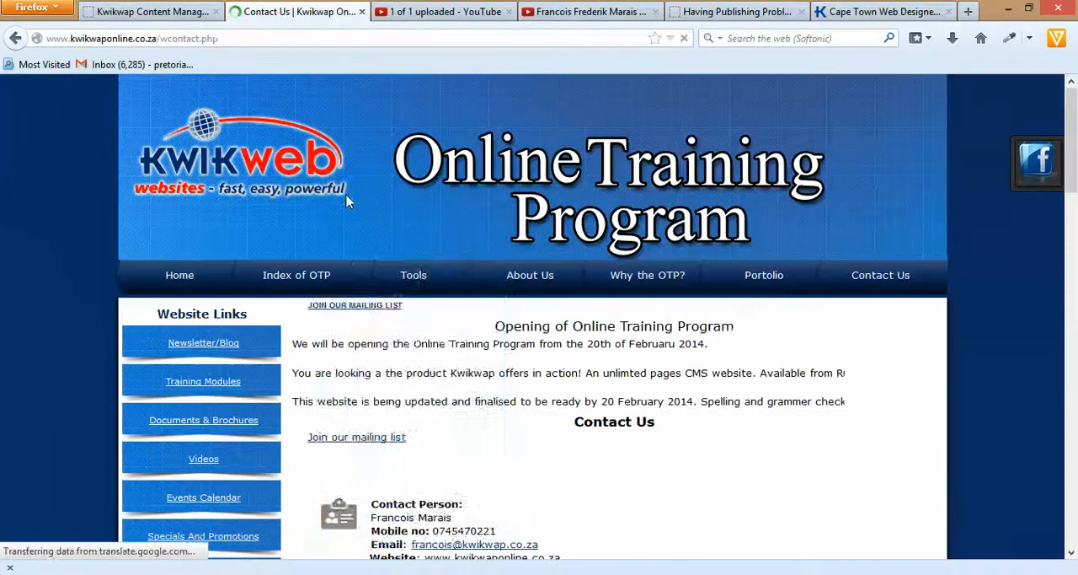
Check the Contact Us page reached from the text link and go back to the home page.
mouse_move(414, 274)
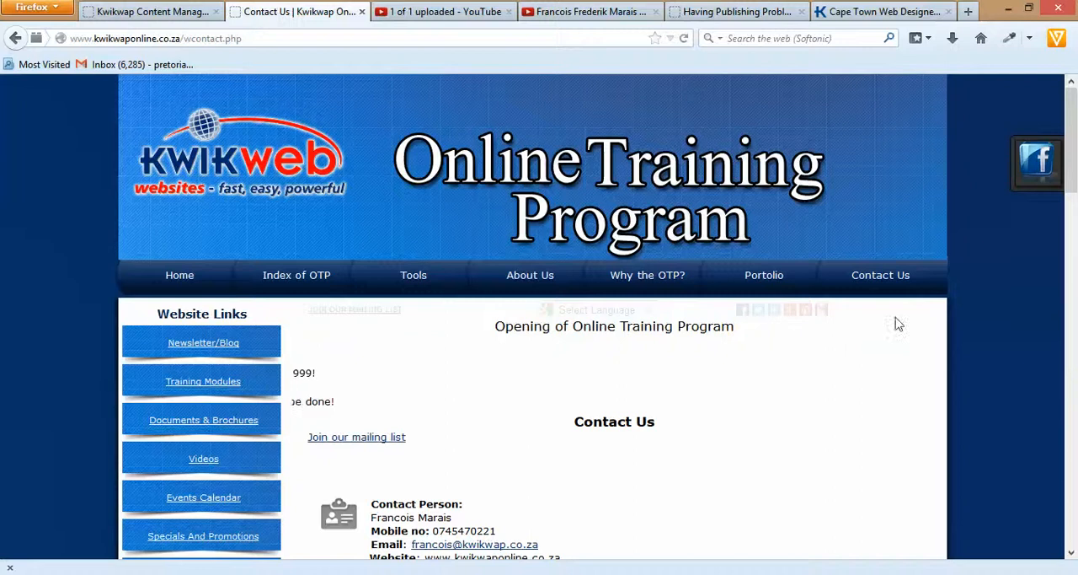
mouse_move(1075, 160)
left_mouse_down()
mouse_move(1074, 253)
mouse_move(1066, 144)
left_mouse_up()
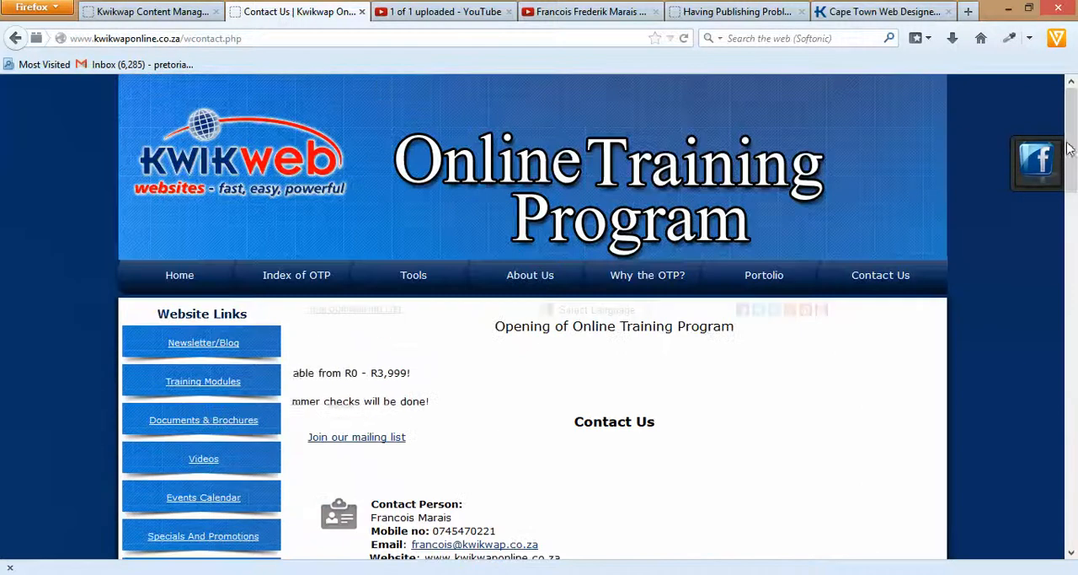
left_click(17, 40)
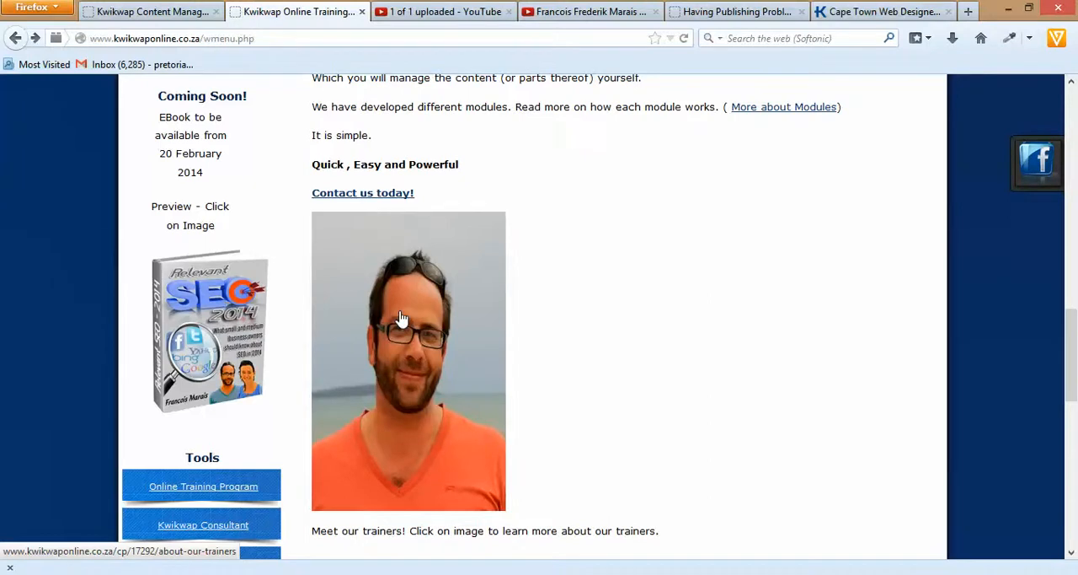
Test the trainer photo's link, compare its target with the home page, and look through the About our trainers page.
left_click(402, 318)
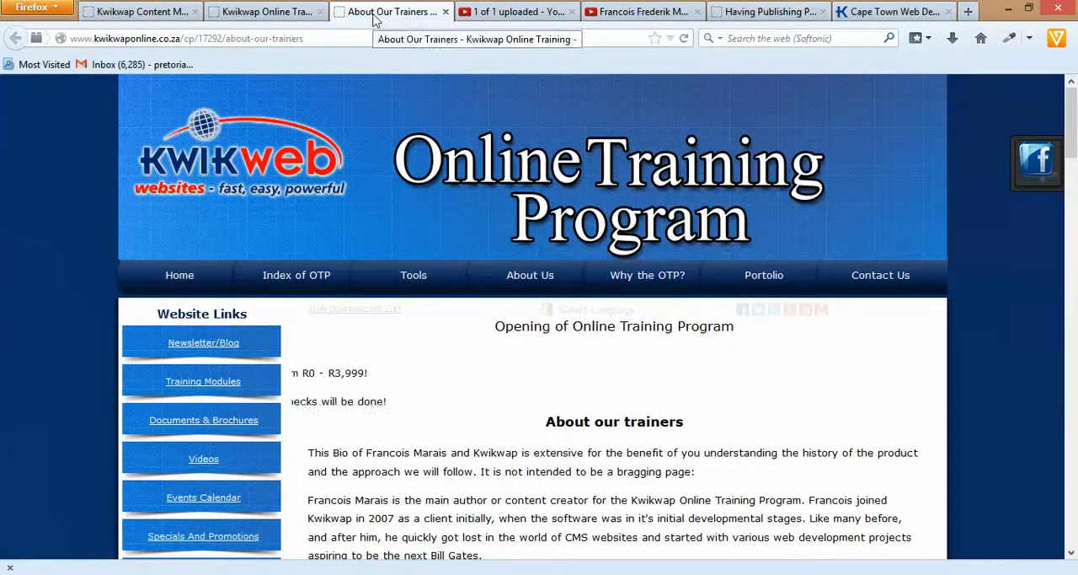
left_click(295, 17)
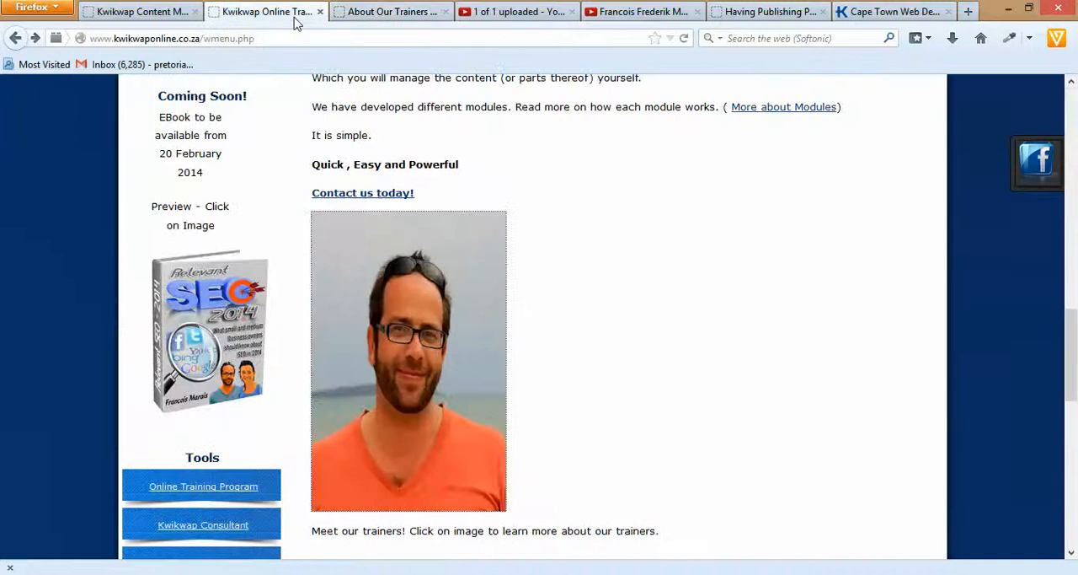
left_click(389, 12)
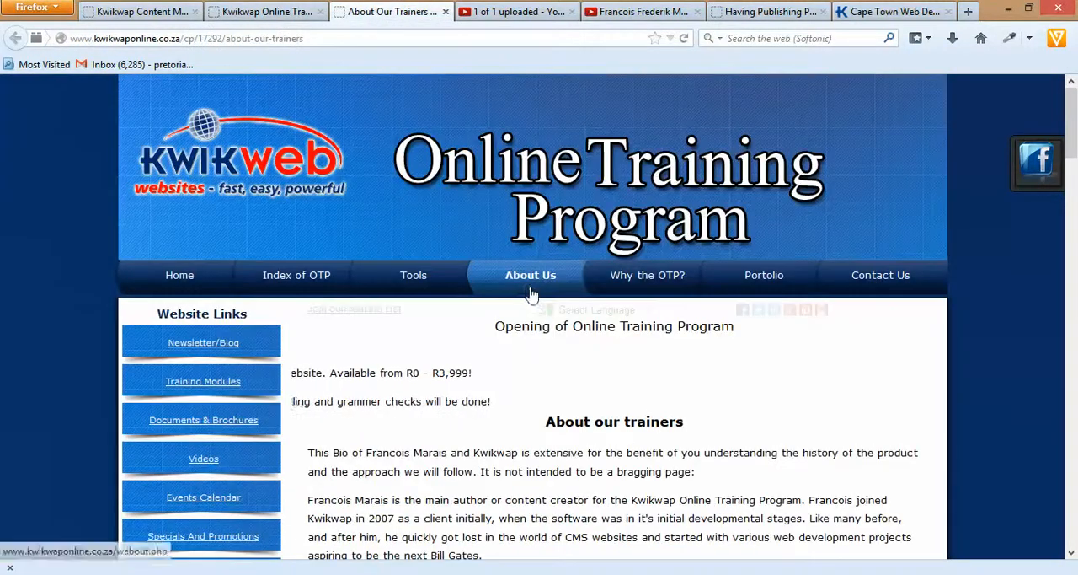
scroll(1074, 214, "down", 6)
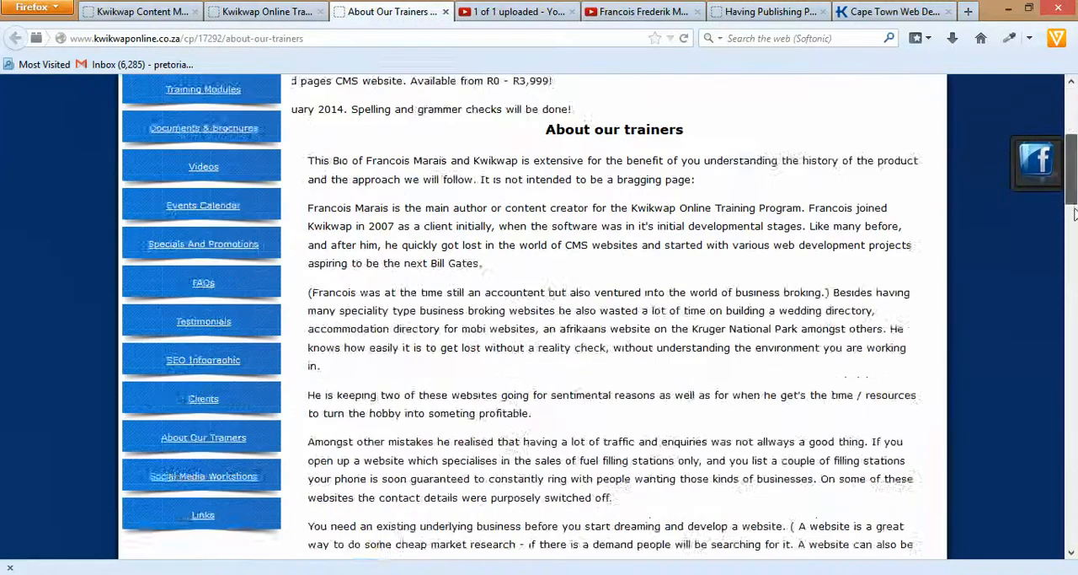
left_click_drag(1074, 214, 1077, 111)
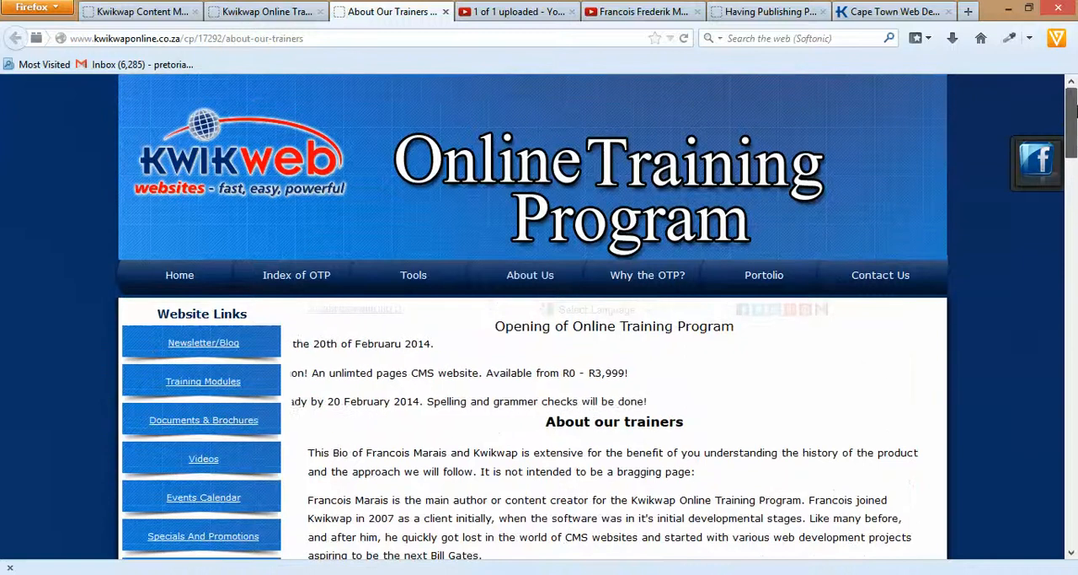